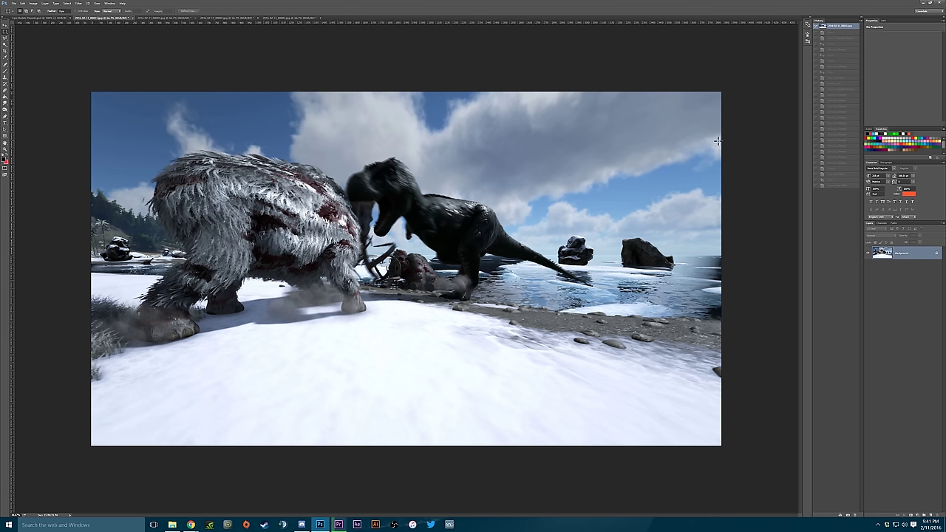
# Apply a Camera Raw Filter, tuning Basic, HSL, Tone Curve and Detail settings for vivid, sharper colour.
pyautogui.click(78, 3)
pyautogui.click(92, 45)
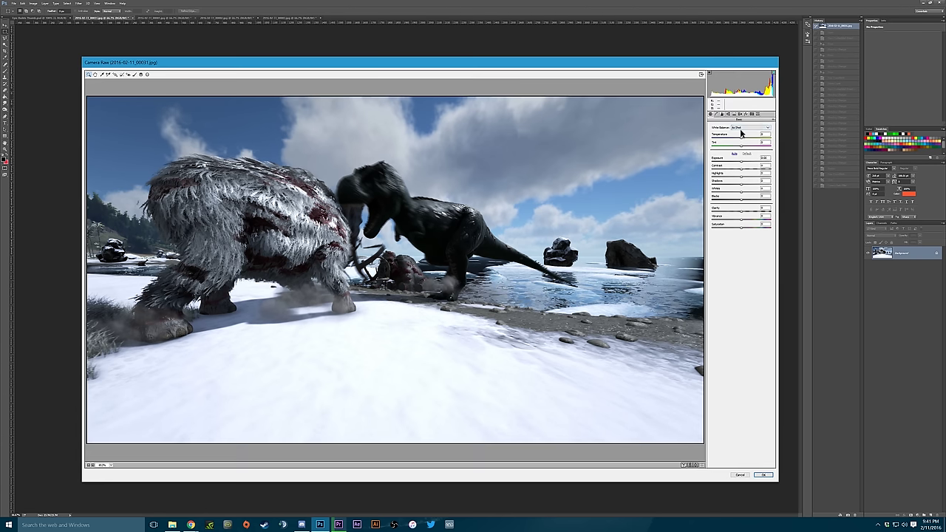
pyautogui.click(729, 114)
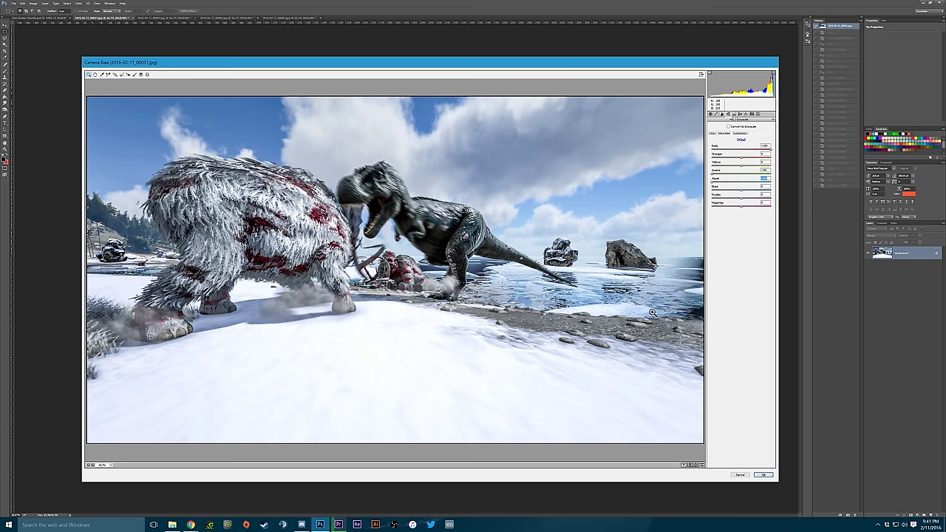
pyautogui.click(717, 114)
pyautogui.click(722, 114)
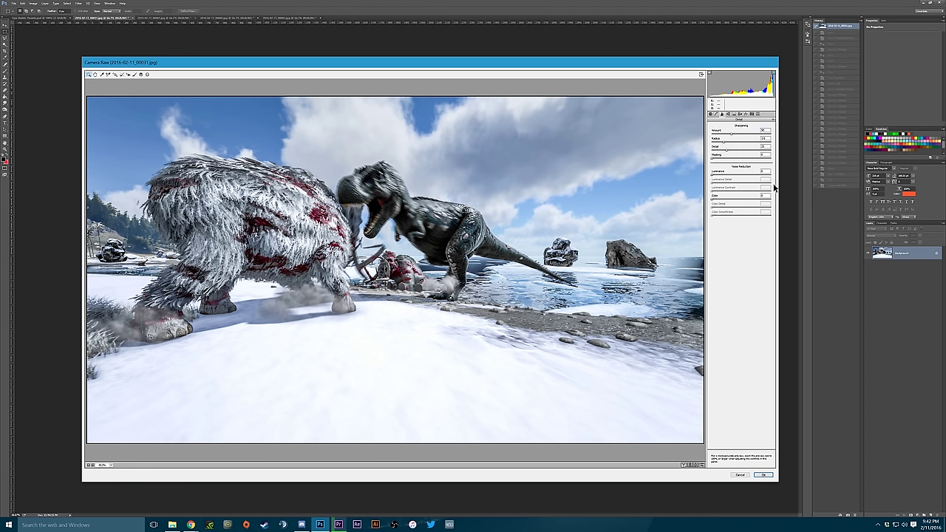
pyautogui.click(710, 114)
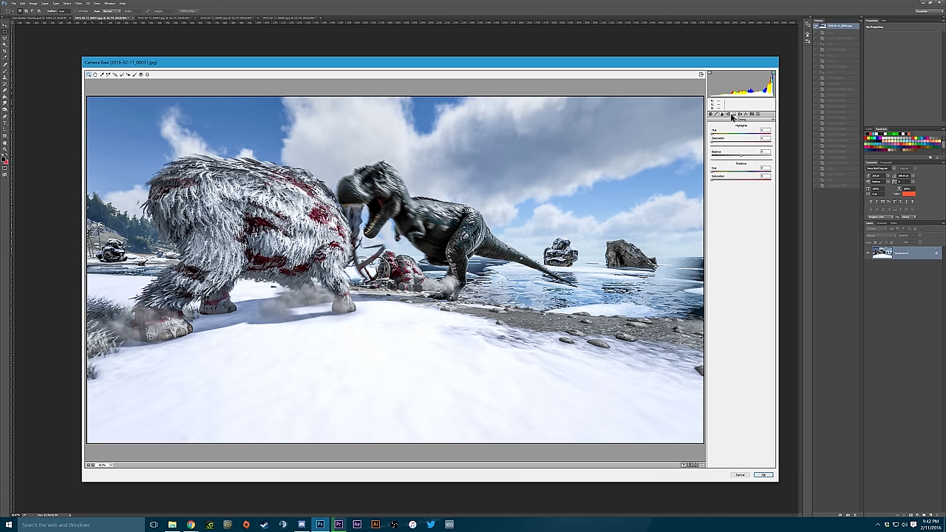
pyautogui.click(764, 475)
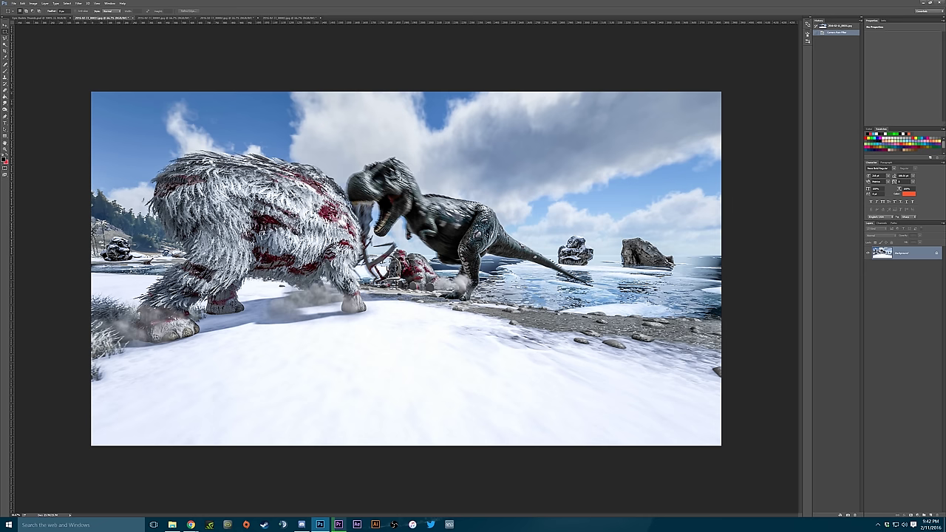
# Duplicate the background layer, undo the stray Dodge stroke, and bring in the lens-flare image.
pyautogui.hotkey('ctrl', 'j')
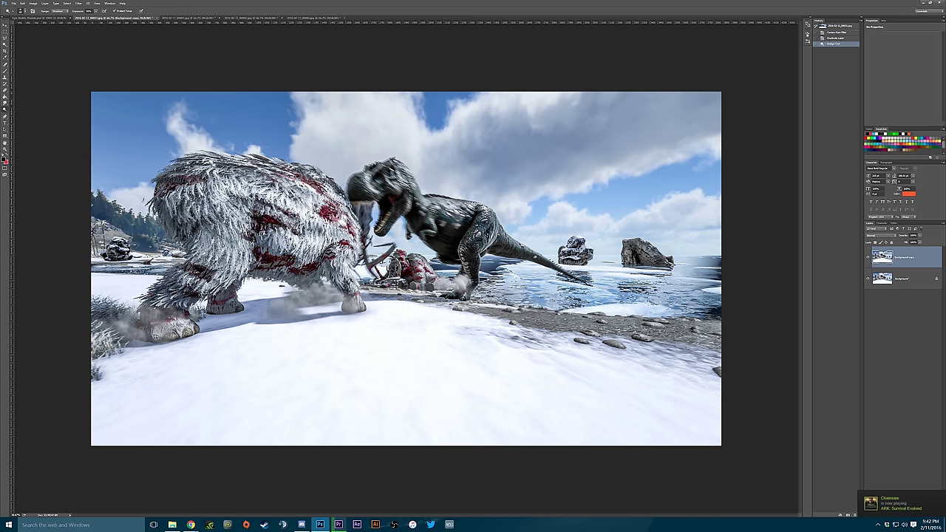
pyautogui.hotkey('ctrl', 'z')
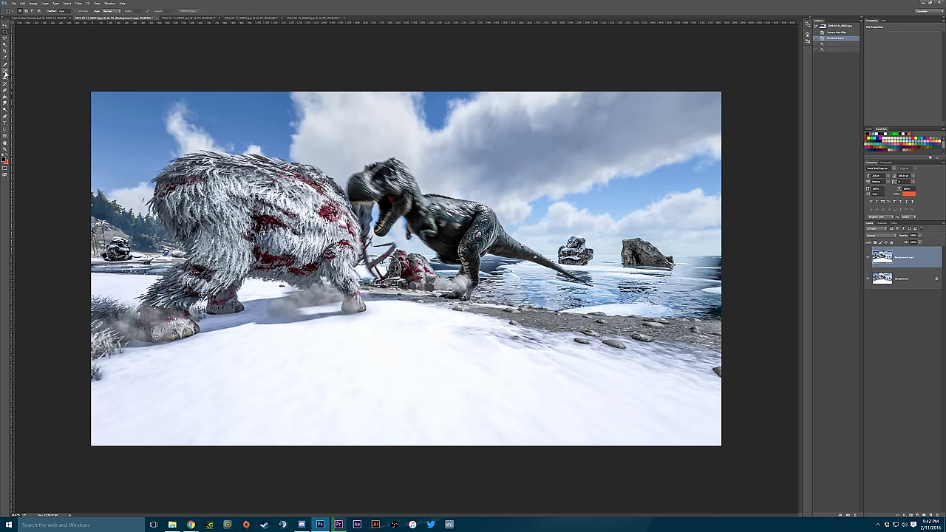
pyautogui.hotkey('alt', 'Tab')
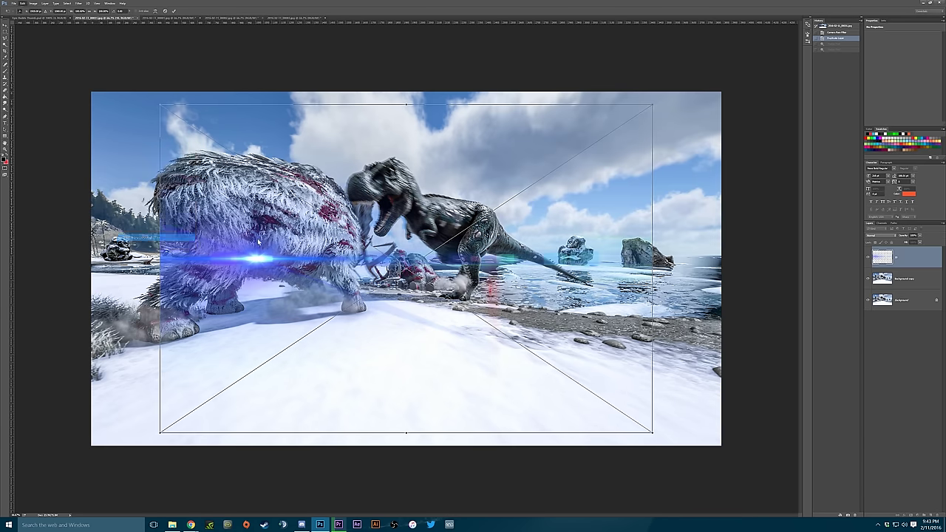
# Enlarge the lens flare across the scene and set its blend mode to Screen.
pyautogui.moveTo(767, 35); pyautogui.dragTo(754, 43)
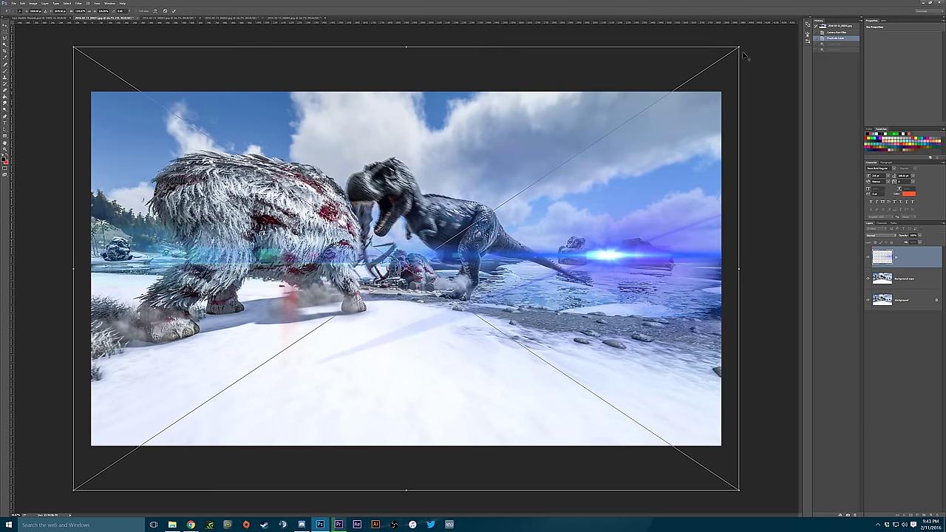
pyautogui.press('Return')
pyautogui.click(884, 238)
pyautogui.click(884, 266)
pyautogui.click(884, 237)
pyautogui.click(881, 278)
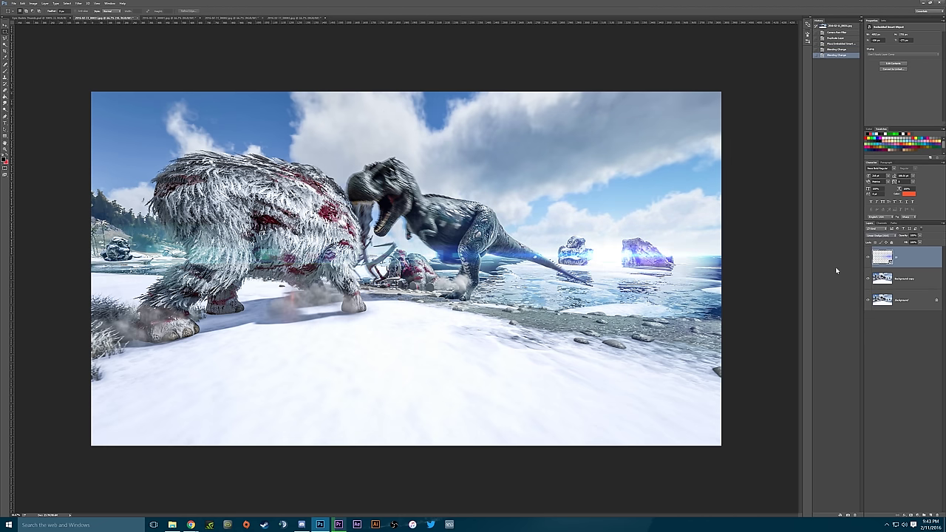
pyautogui.press('Left')
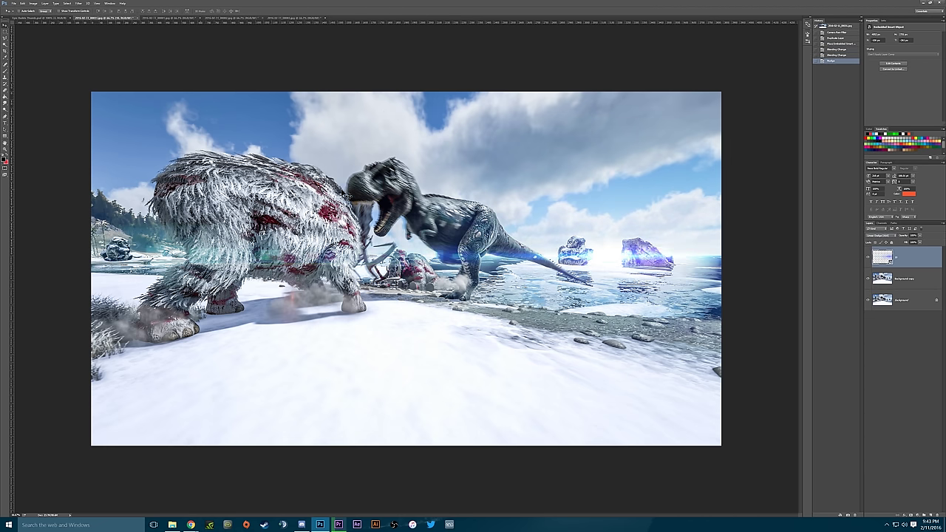
# Open the blood splatter image results in Chrome and save a splatter image.
pyautogui.click(173, 524)
pyautogui.click(170, 492)
pyautogui.click(45, 11)
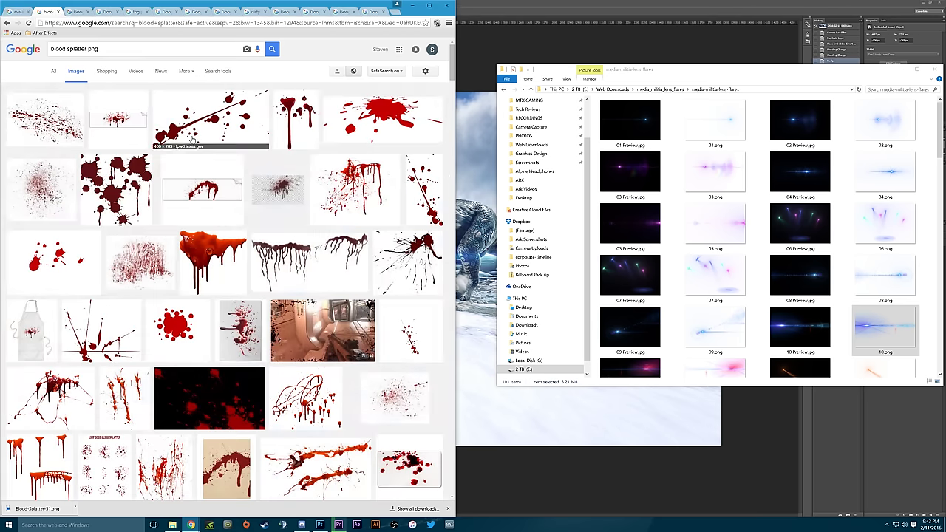
pyautogui.click(281, 222)
pyautogui.rightClick(148, 224)
pyautogui.click(413, 318)
# Save Blood_Splatter_PNG_Clipart_Image.png to the Web Downloads folder.
pyautogui.rightClick(165, 226)
pyautogui.click(214, 294)
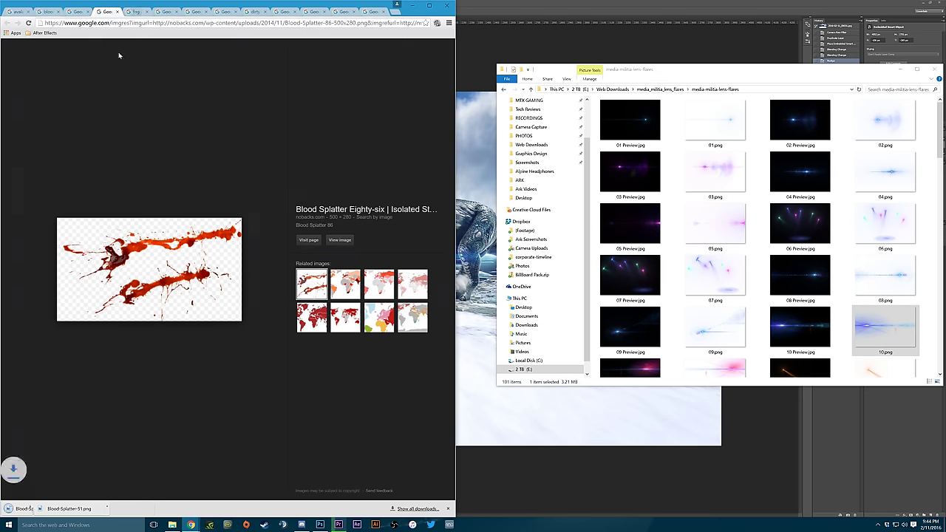
pyautogui.click(137, 11)
pyautogui.click(46, 11)
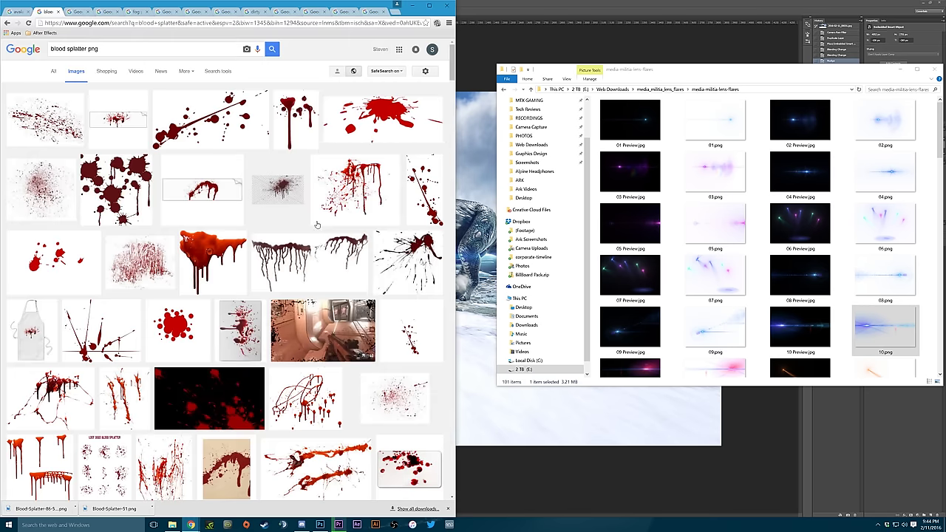
pyautogui.click(420, 256)
pyautogui.rightClick(263, 255)
pyautogui.click(349, 276)
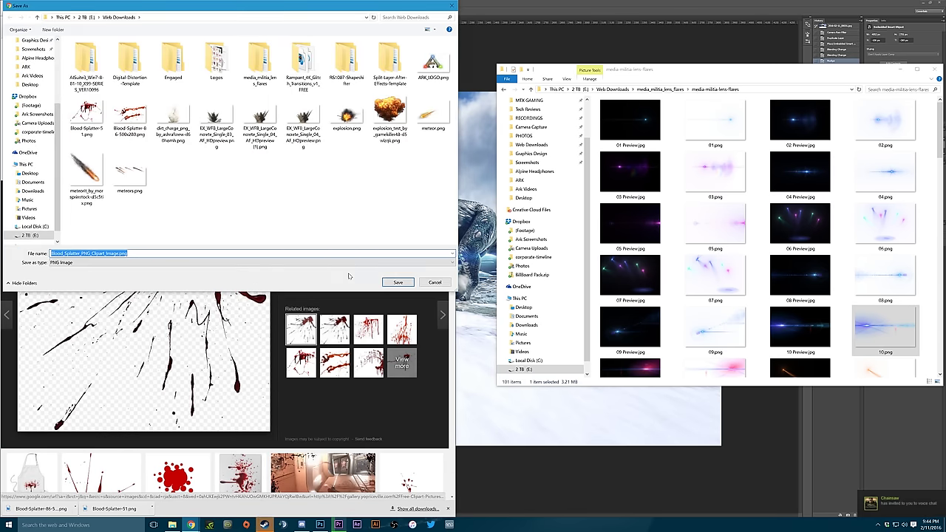
pyautogui.click(398, 282)
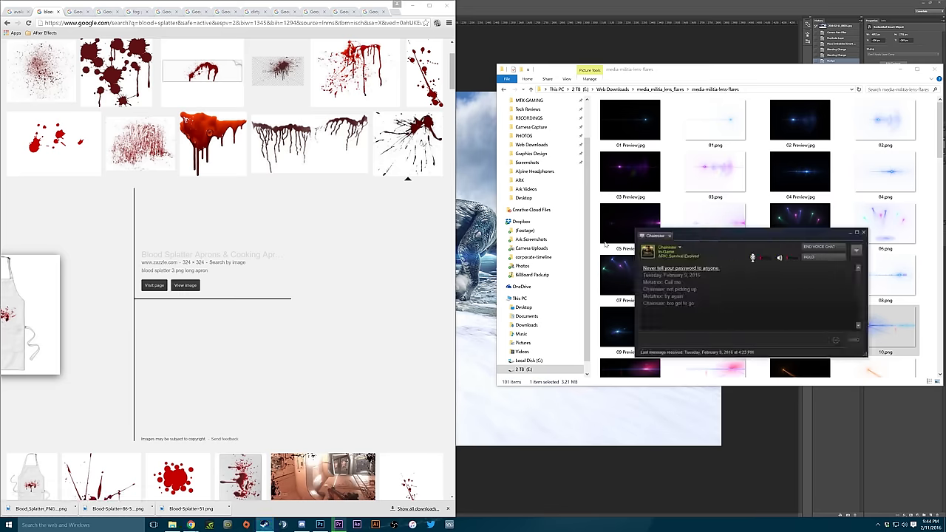
# Browse further splatter results, then return to Photoshop's File menu to place an image.
pyautogui.scroll(-3, 384, 233)
pyautogui.scroll(-3, 384, 232)
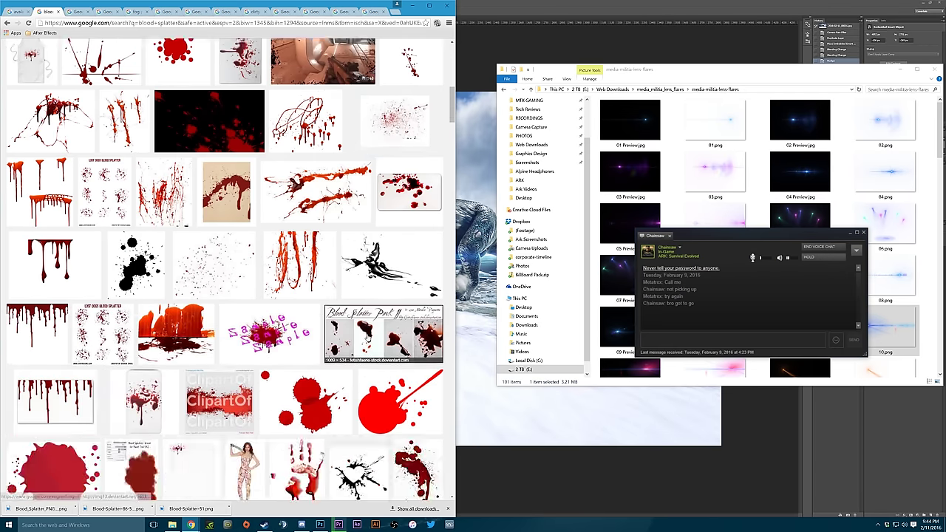
pyautogui.scroll(2, 222, 243)
pyautogui.rightClick(85, 243)
pyautogui.click(86, 243)
pyautogui.scroll(-3, 222, 266)
pyautogui.scroll(-3, 222, 266)
pyautogui.scroll(-3, 221, 266)
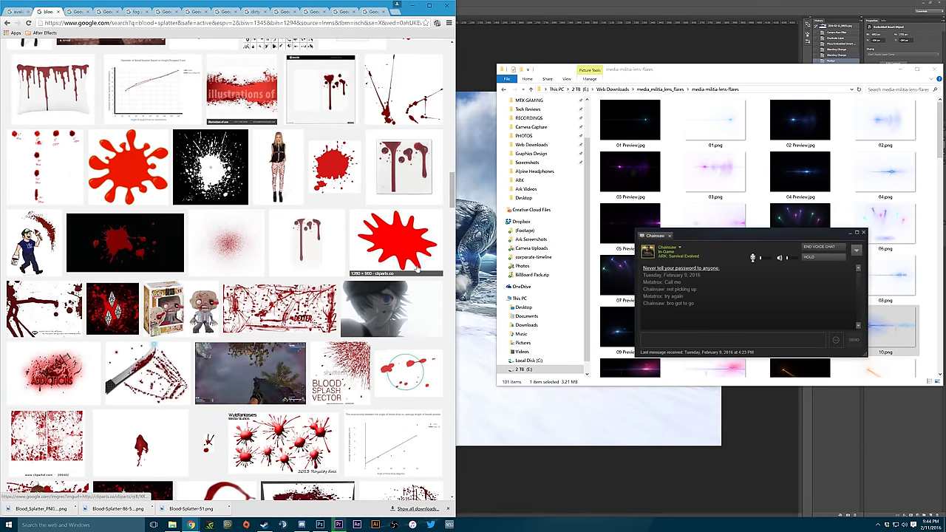
pyautogui.click(111, 13)
pyautogui.click(462, 126)
pyautogui.click(16, 3)
# Place the blood splatter clipart at the dinosaur's mouth with Multiply blending.
pyautogui.click(44, 140)
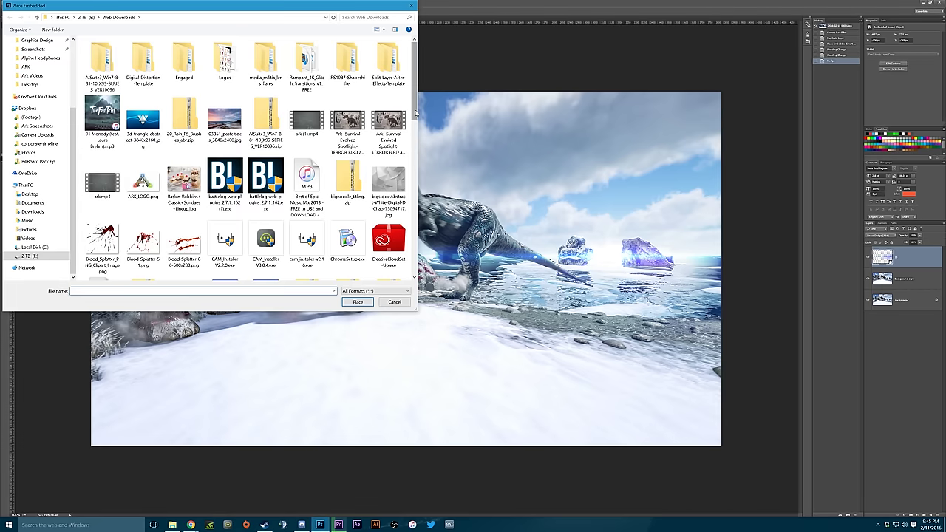
pyautogui.moveTo(416, 118); pyautogui.dragTo(416, 199)
pyautogui.scroll(-2, 244, 163)
pyautogui.scroll(5, 244, 163)
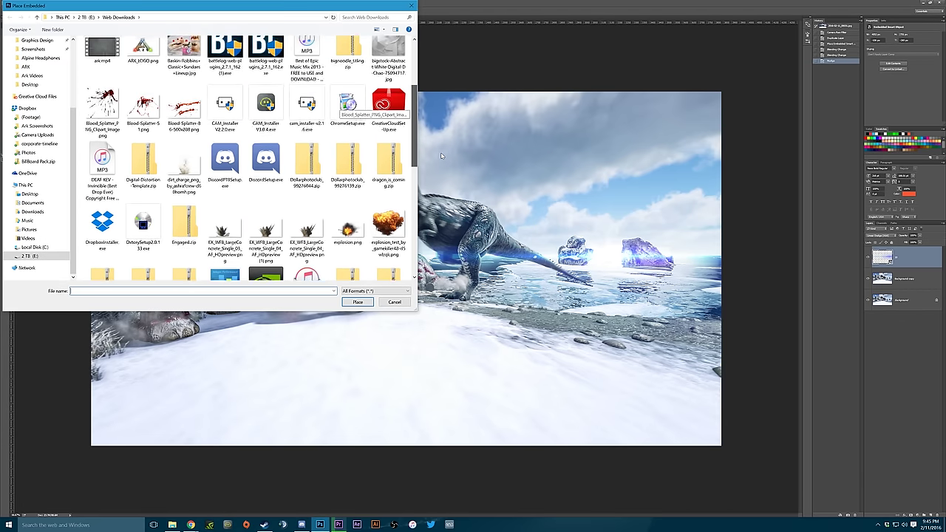
pyautogui.click(102, 164)
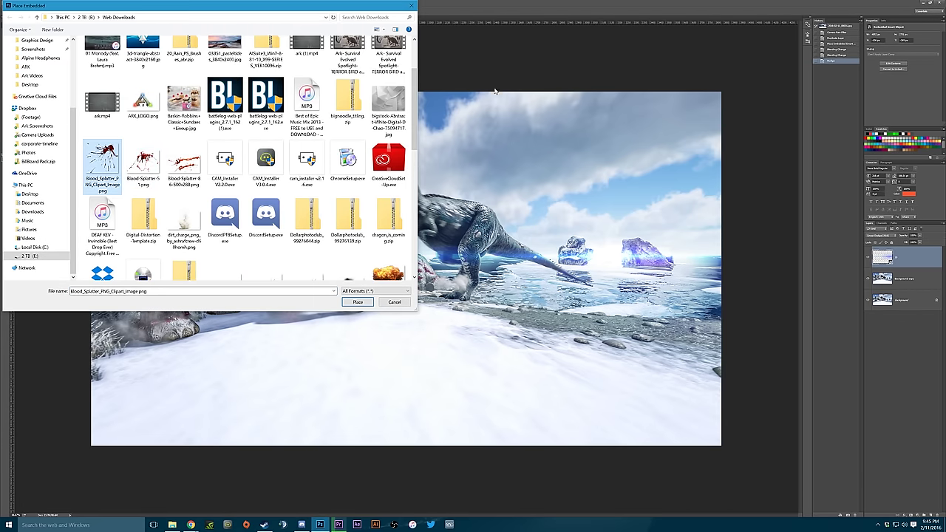
pyautogui.click(370, 301)
pyautogui.press('Return')
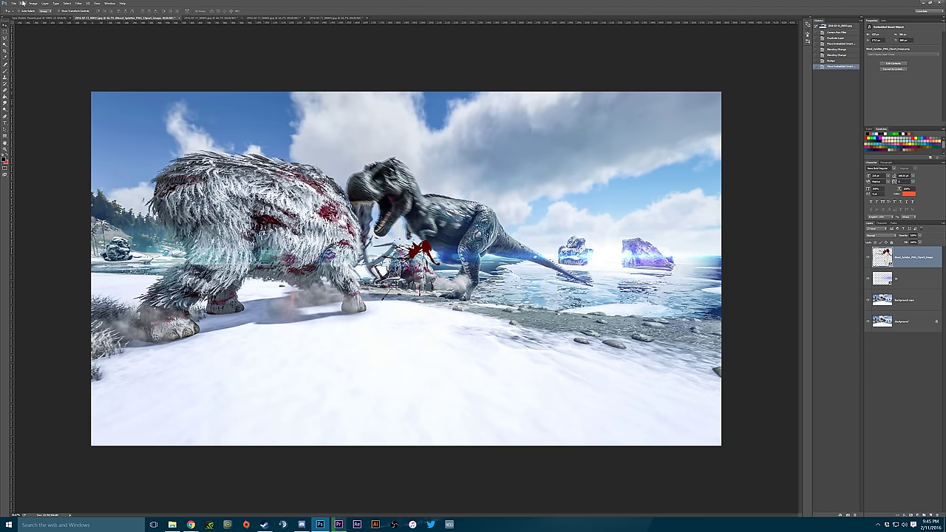
pyautogui.moveTo(408, 245)
pyautogui.mouseDown()
pyautogui.moveTo(399, 215)
pyautogui.moveTo(408, 235)
pyautogui.mouseUp()
pyautogui.hotkey('shift', 'alt', 'm')
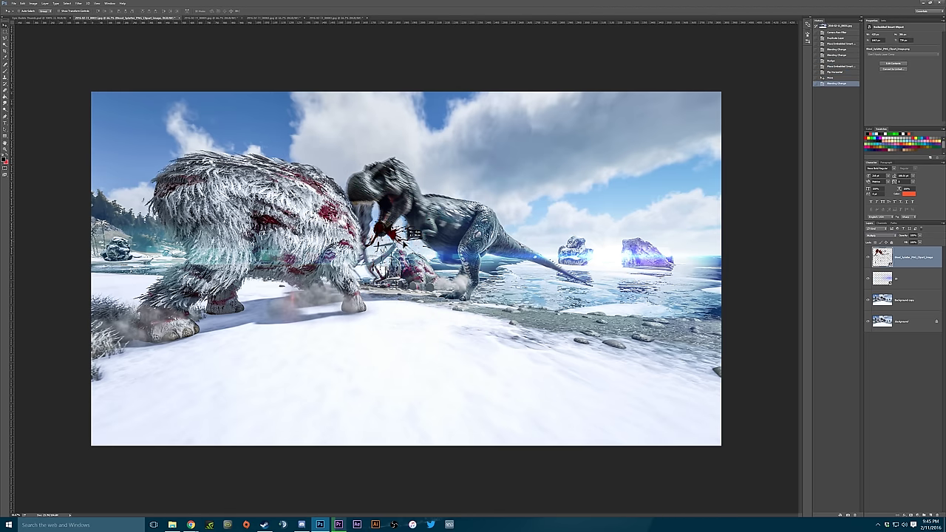
# Place a second splatter stretched across the mammoth's body, blended with Multiply.
pyautogui.click(13, 3)
pyautogui.click(44, 137)
pyautogui.doubleClick(386, 235)
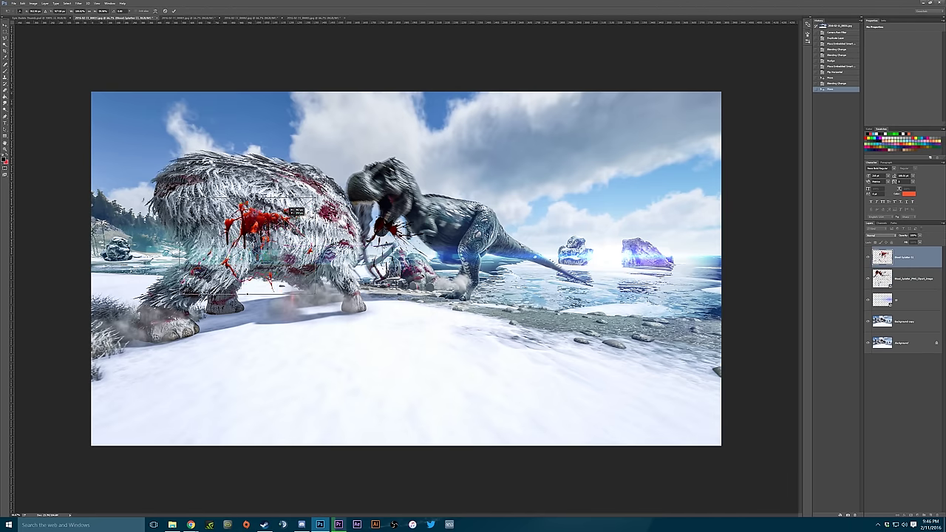
pyautogui.moveTo(292, 212); pyautogui.dragTo(325, 244)
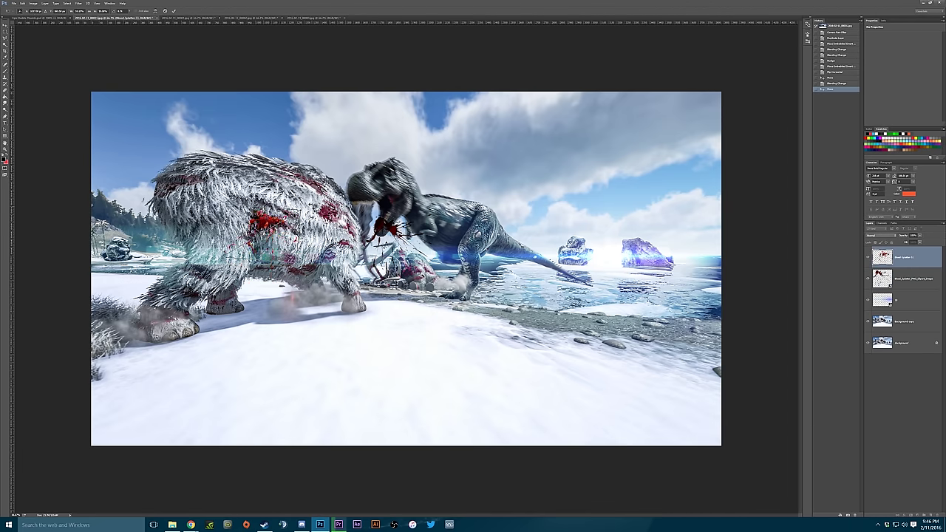
pyautogui.press('Return')
pyautogui.hotkey('shift', 'alt', 'm')
# Place a third splatter on the dinosaur's neck and change its blend mode to blend into the skin.
pyautogui.click(14, 3)
pyautogui.click(44, 136)
pyautogui.doubleClick(387, 237)
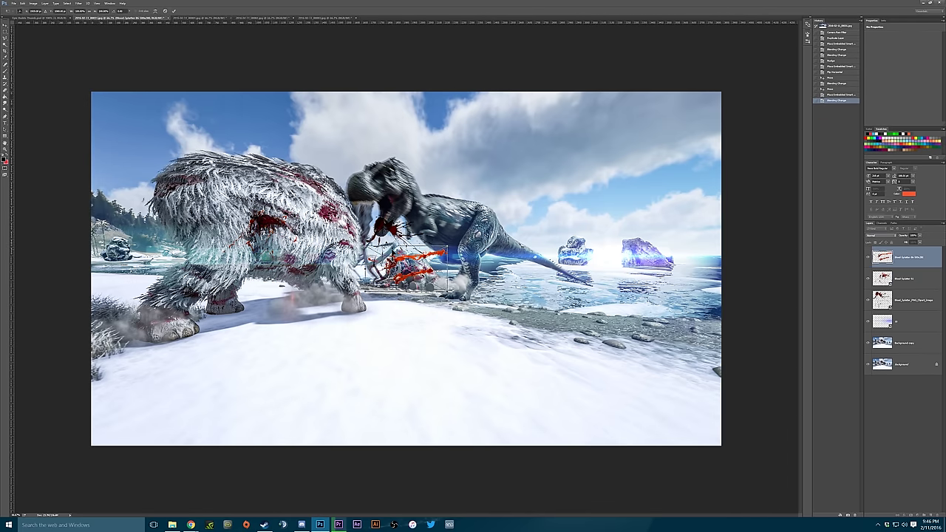
pyautogui.moveTo(406, 262); pyautogui.dragTo(444, 212)
pyautogui.press('Return')
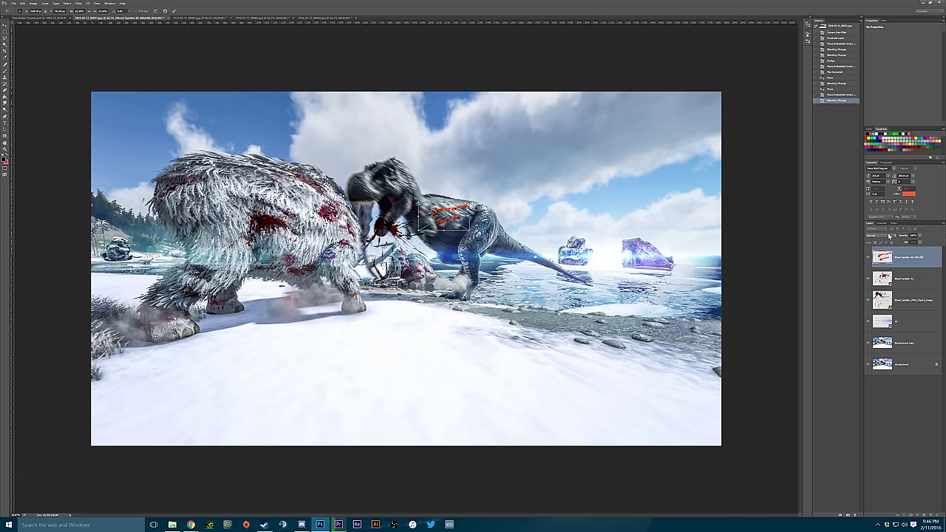
pyautogui.click(880, 235)
pyautogui.click(879, 287)
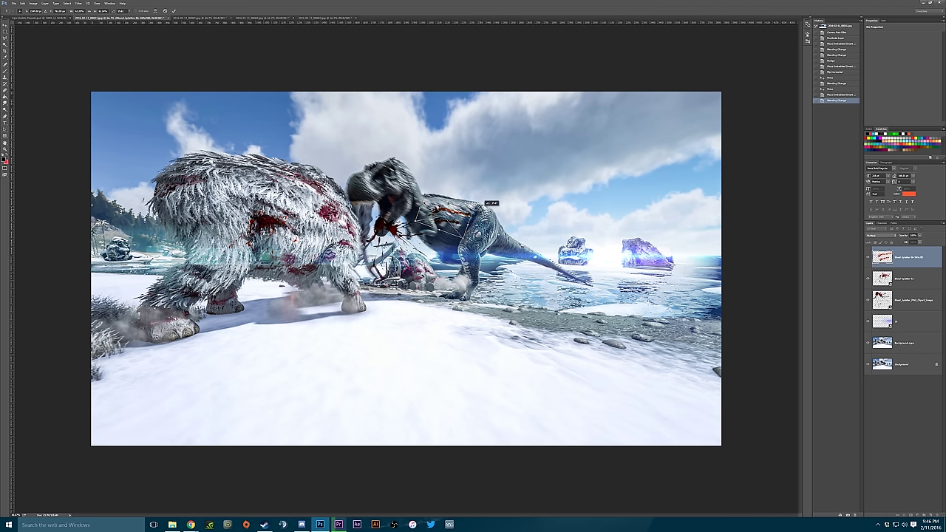
pyautogui.press('Return')
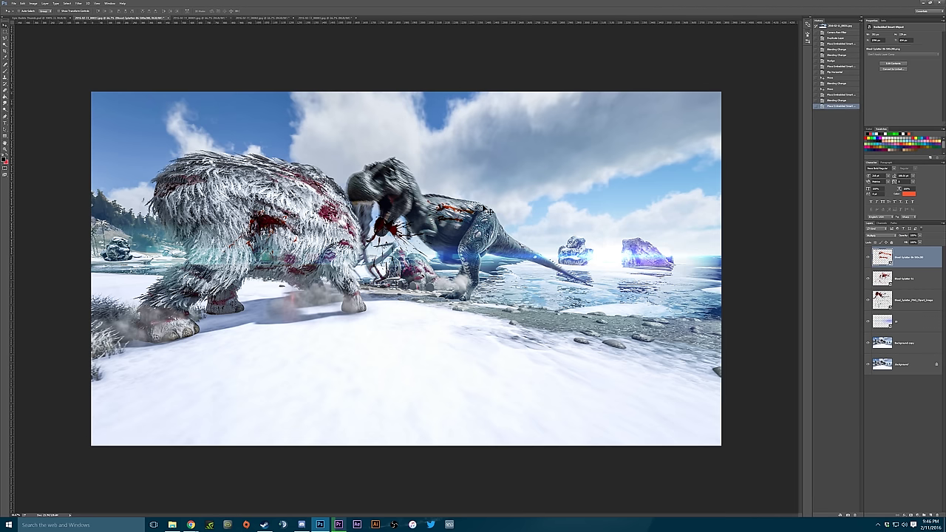
# Rasterize the three blood splatter layers.
pyautogui.rightClick(909, 268)
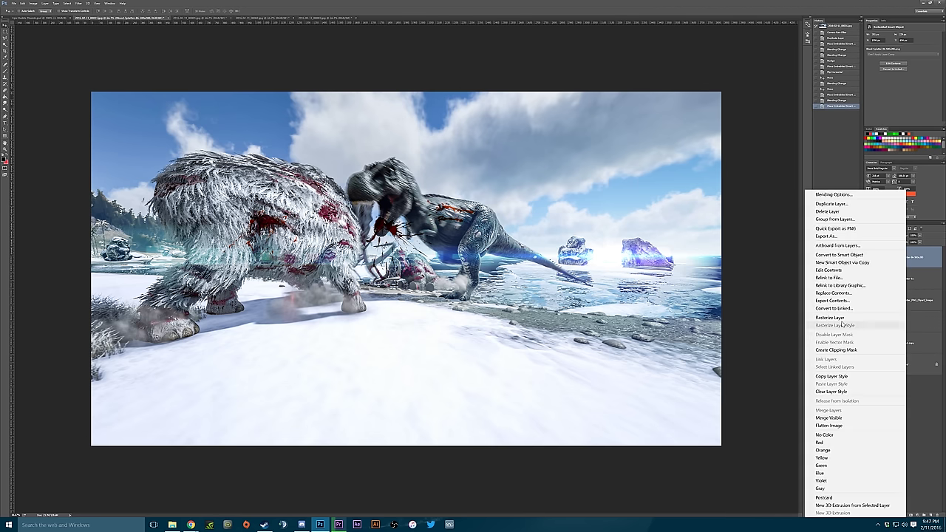
pyautogui.click(858, 292)
pyautogui.rightClick(909, 268)
pyautogui.click(857, 291)
pyautogui.rightClick(909, 268)
pyautogui.click(858, 292)
# Apply Motion Blur to the Blood_Splatter_PNG_Clipart_Image layer and the top splatter layer.
pyautogui.click(898, 297)
pyautogui.click(78, 3)
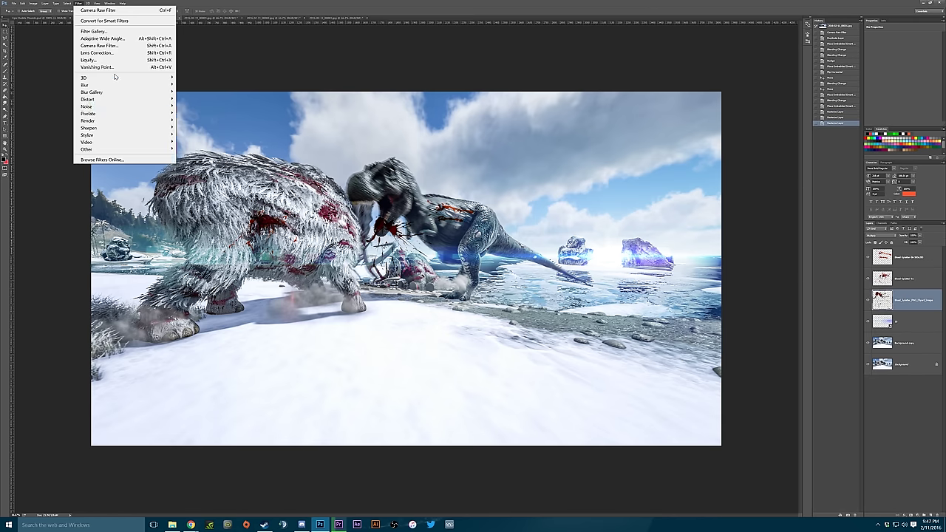
pyautogui.click(196, 116)
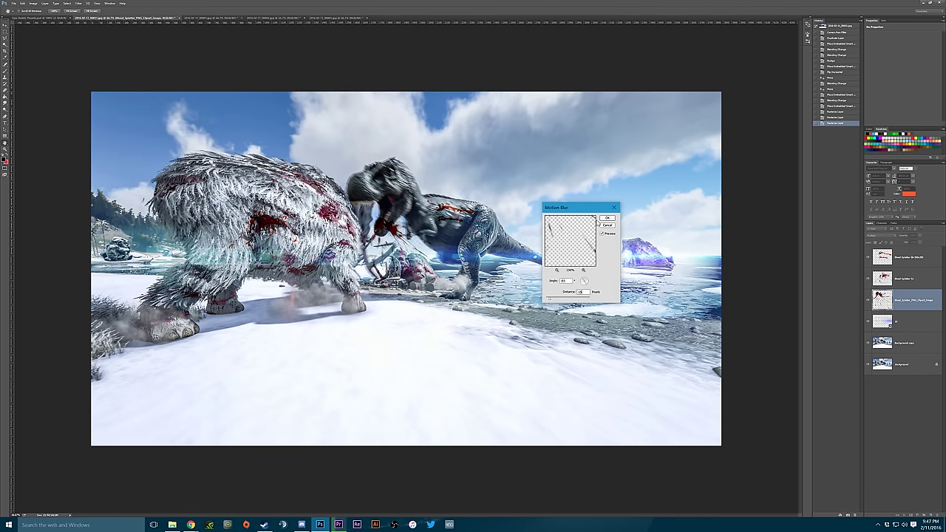
pyautogui.click(606, 218)
pyautogui.click(910, 256)
pyautogui.click(77, 3)
pyautogui.click(196, 116)
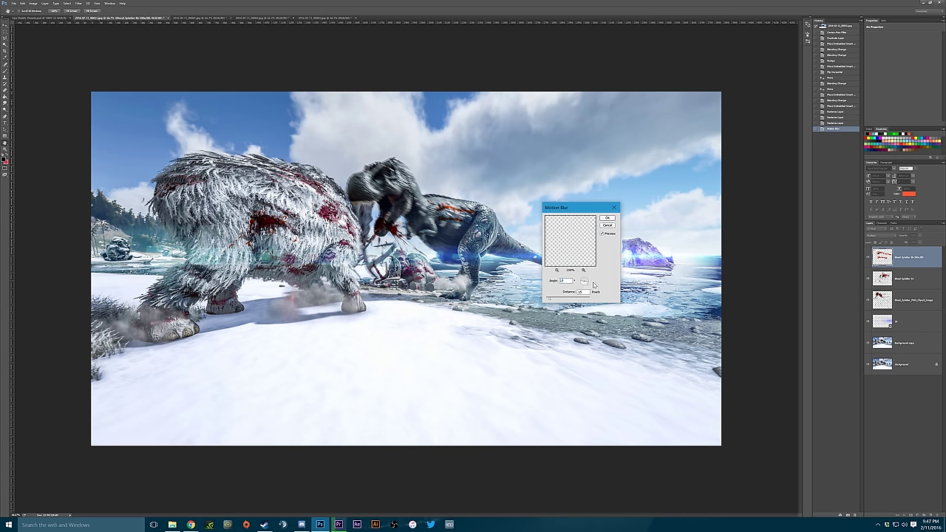
pyautogui.click(606, 217)
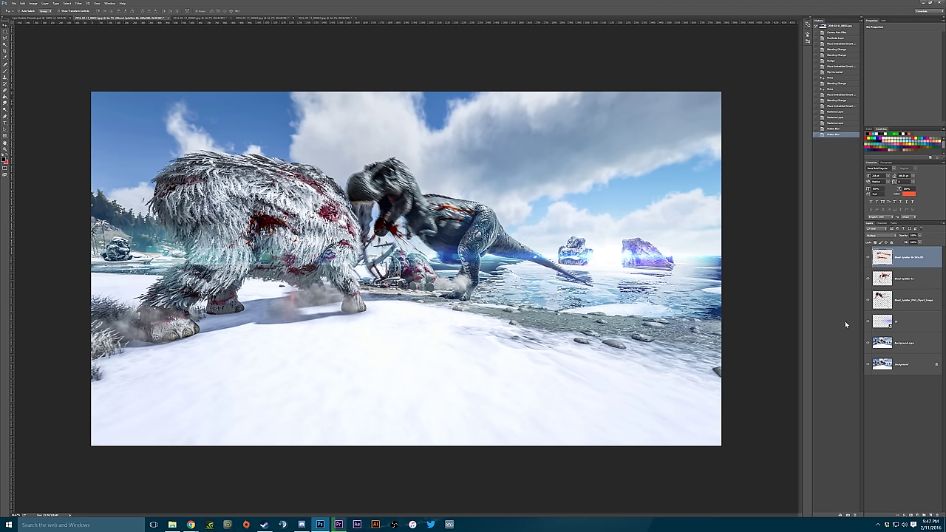
# Paste a snow image as a Screen-blended layer scaled to cover the scene.
pyautogui.hotkey('ctrl', 'Tab')
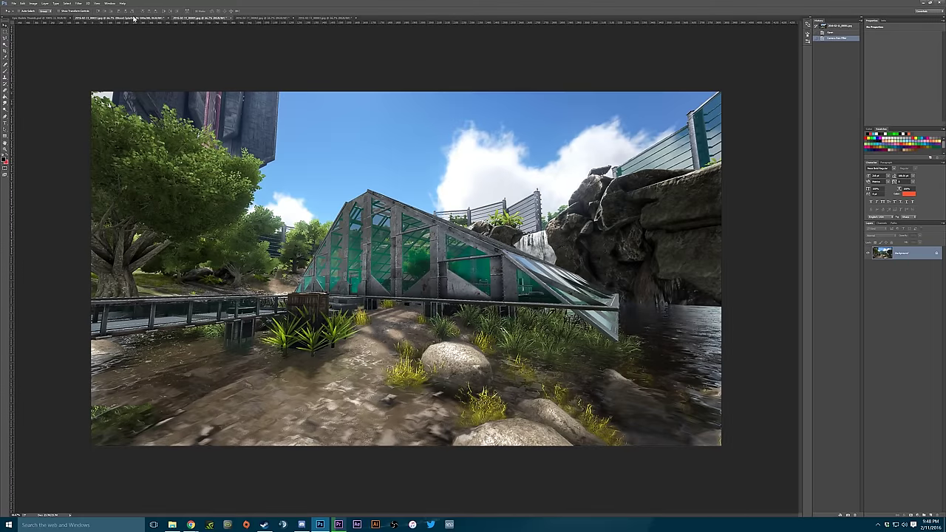
pyautogui.hotkey('alt', 'Tab')
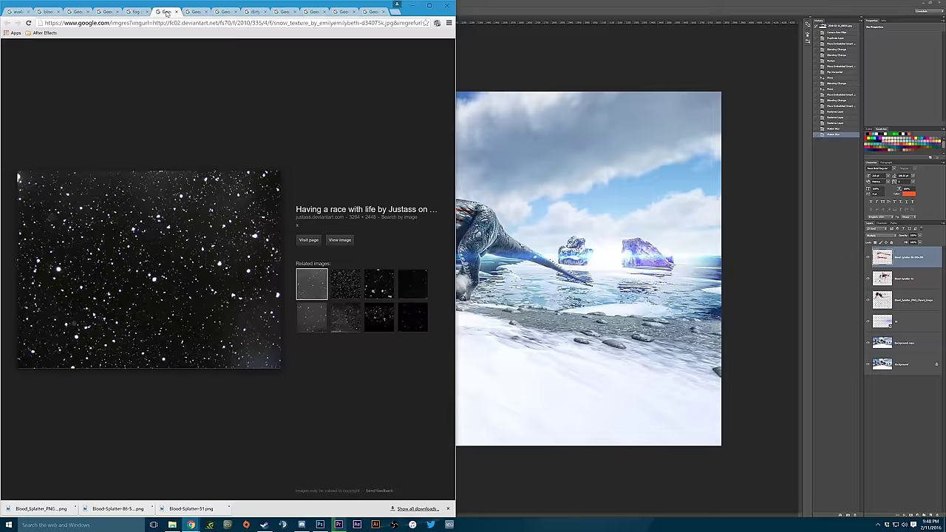
pyautogui.hotkey('ctrl', 'v')
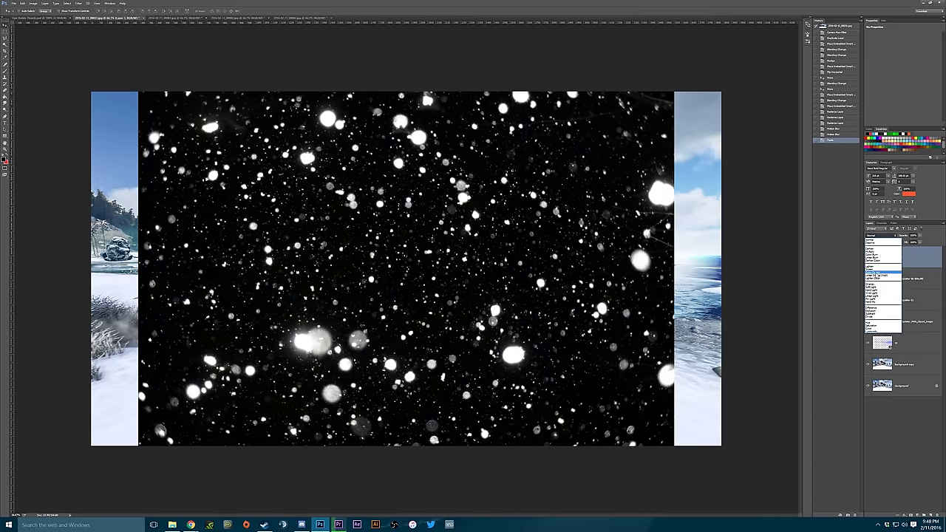
pyautogui.hotkey('shift', 'alt', 's')
pyautogui.hotkey('ctrl', 't')
pyautogui.moveTo(677, 91); pyautogui.dragTo(728, 63)
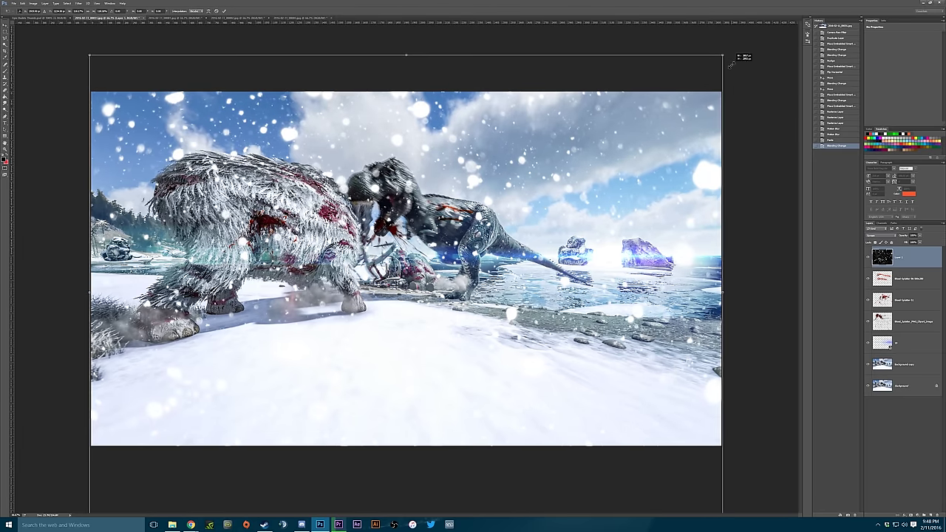
pyautogui.press('Return')
pyautogui.moveTo(357, 125); pyautogui.dragTo(353, 153)
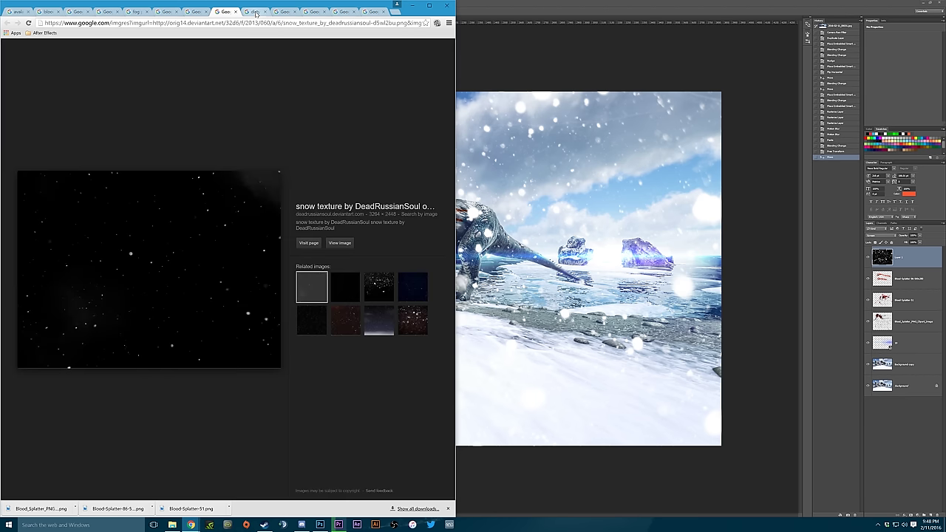
# Add a second Screen-blended snow layer above Background copy, filling the canvas, and hide the top snow overlay.
pyautogui.hotkey('alt', 'Tab')
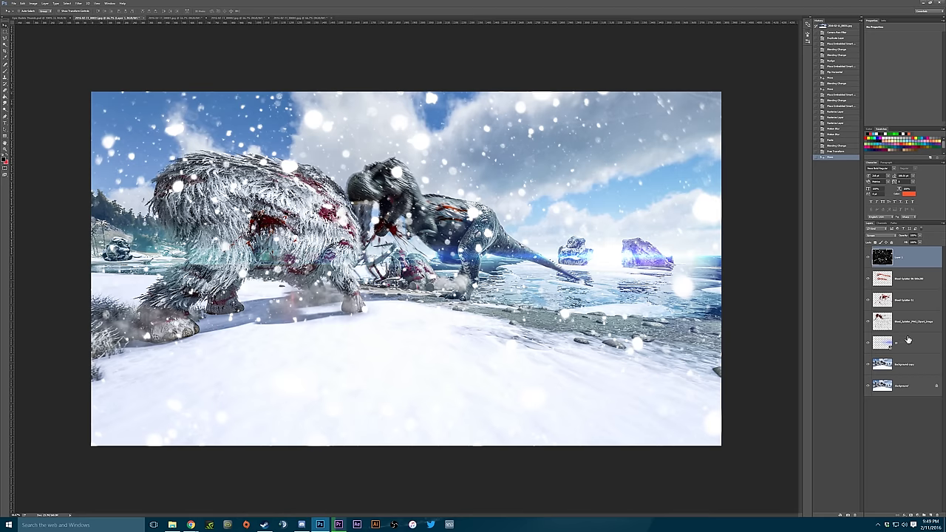
pyautogui.click(906, 367)
pyautogui.hotkey('ctrl', 'v')
pyautogui.hotkey('ctrl', 't')
pyautogui.moveTo(676, 46); pyautogui.dragTo(734, 65)
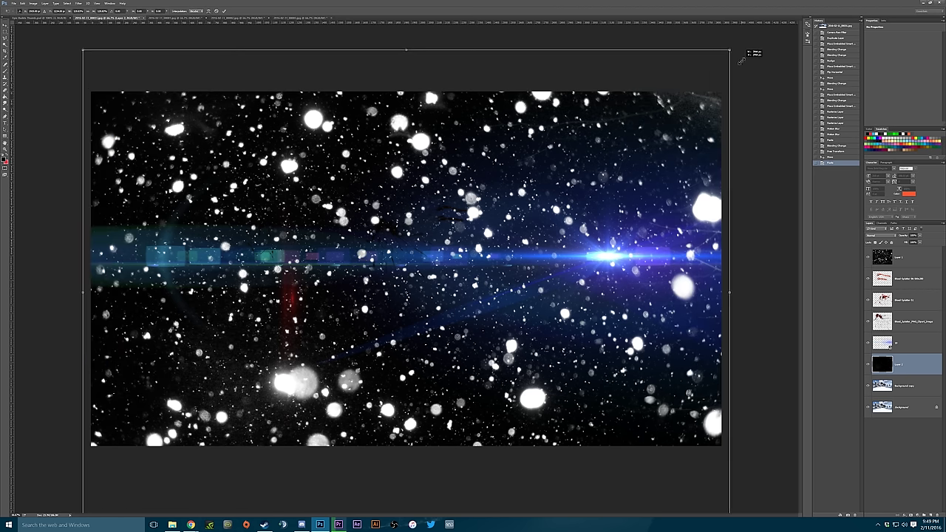
pyautogui.press('Return')
pyautogui.hotkey('shift', 'alt', 's')
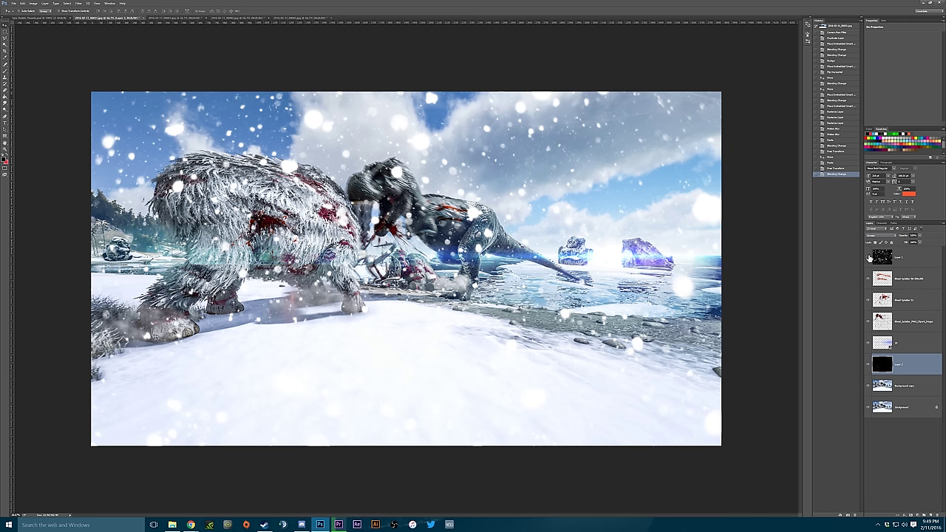
pyautogui.click(869, 256)
# Copy the Smudgy Glass Texture image from Chrome and paste it as a new layer.
pyautogui.hotkey('alt', 'Tab')
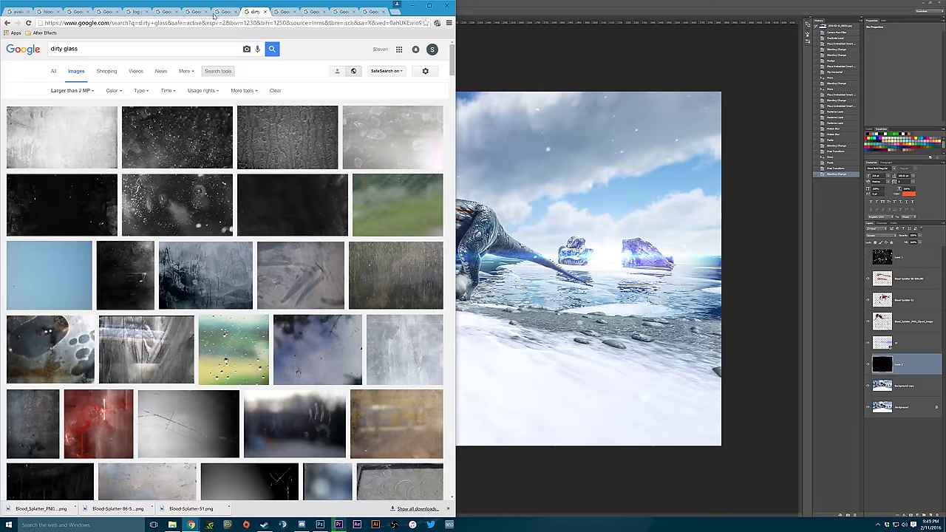
pyautogui.click(314, 11)
pyautogui.rightClick(169, 257)
pyautogui.click(211, 336)
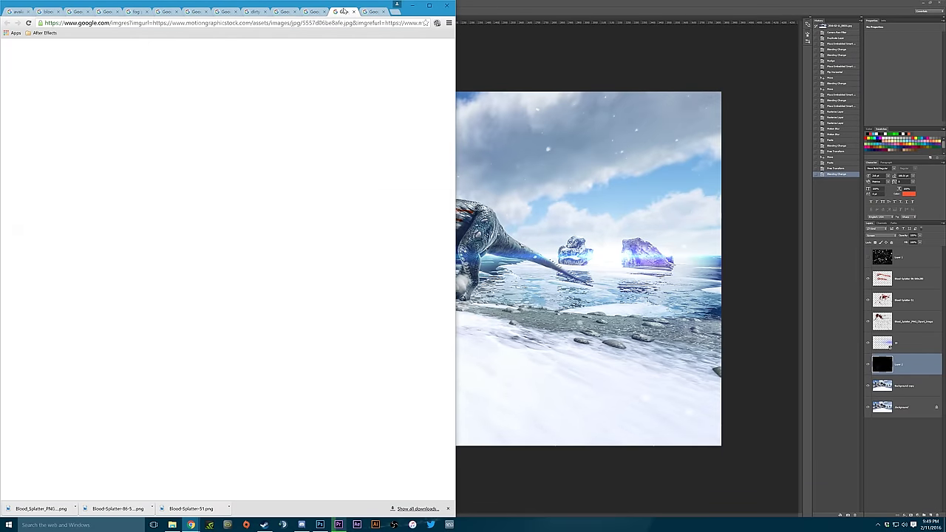
pyautogui.click(344, 12)
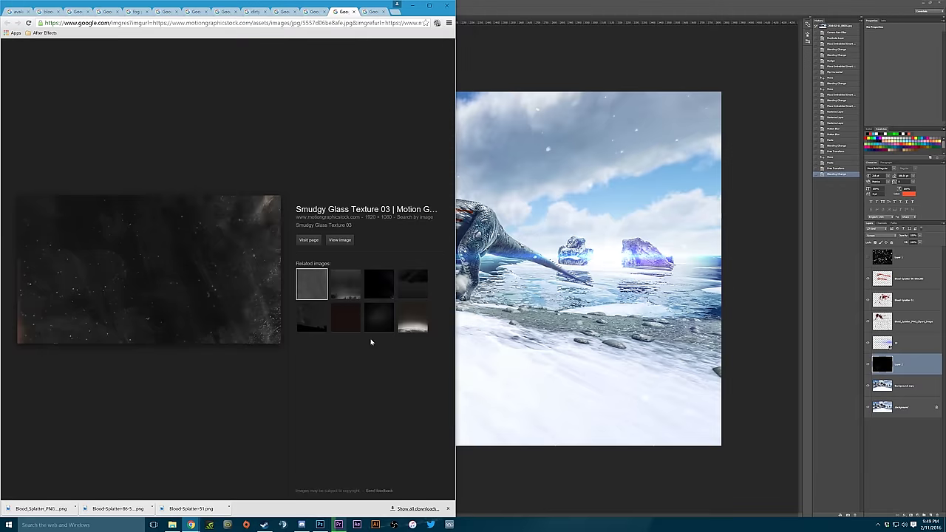
pyautogui.hotkey('alt', 'Tab')
pyautogui.hotkey('ctrl', 'v')
# Blend the smudgy texture into the scene and reposition it.
pyautogui.hotkey('alt', 'shift', 's')
pyautogui.click(22, 3)
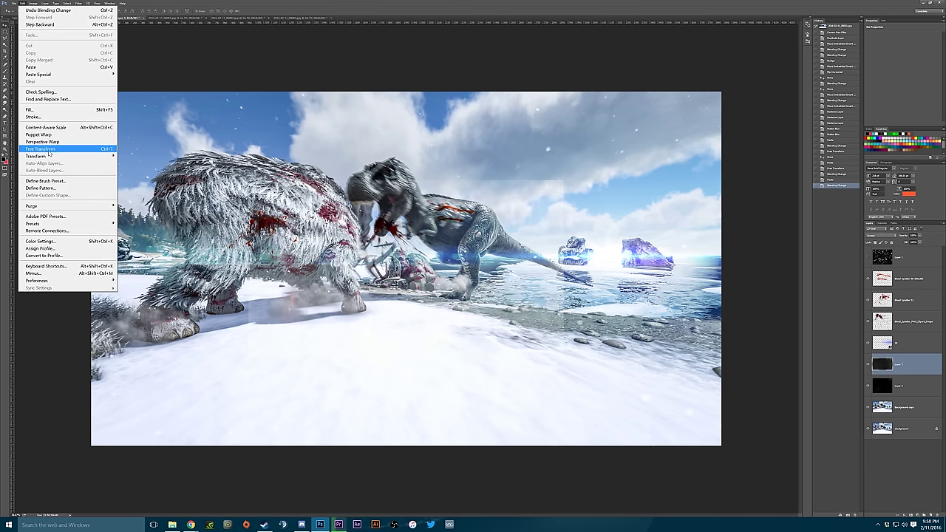
pyautogui.click(148, 240)
pyautogui.moveTo(222, 244)
pyautogui.mouseDown()
pyautogui.moveTo(283, 201)
pyautogui.moveTo(281, 184)
pyautogui.mouseUp()
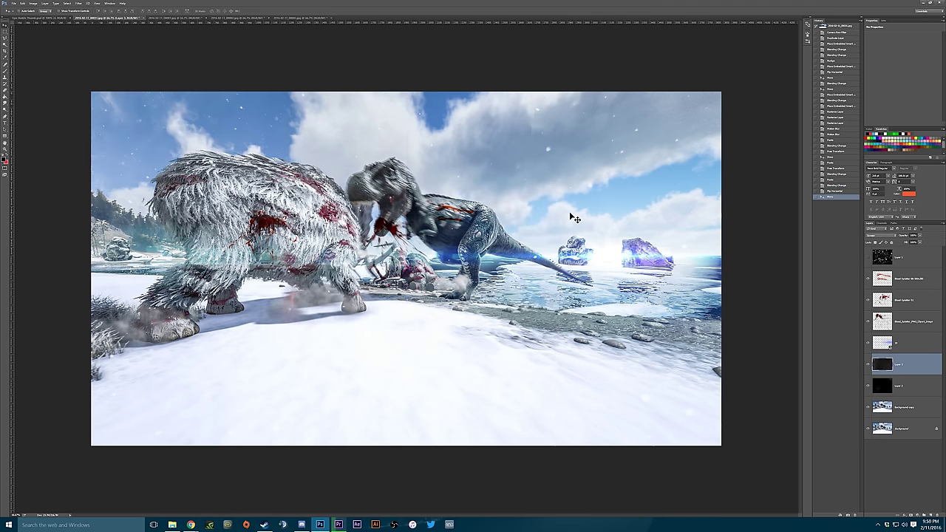
# Mask the texture off the dinosaur with a large black brush and raise the snow overlay's opacity.
pyautogui.click(912, 515)
pyautogui.click(3, 157)
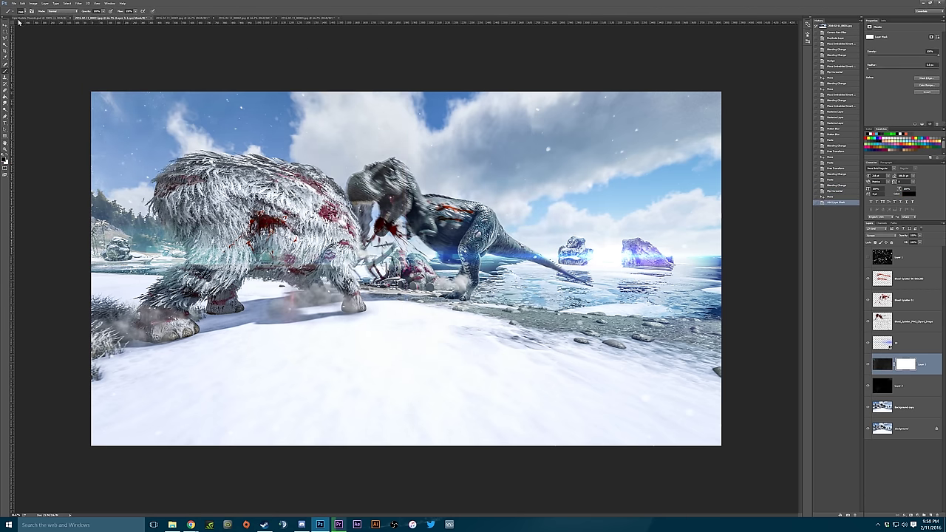
pyautogui.rightClick(80, 48)
pyautogui.press('Return')
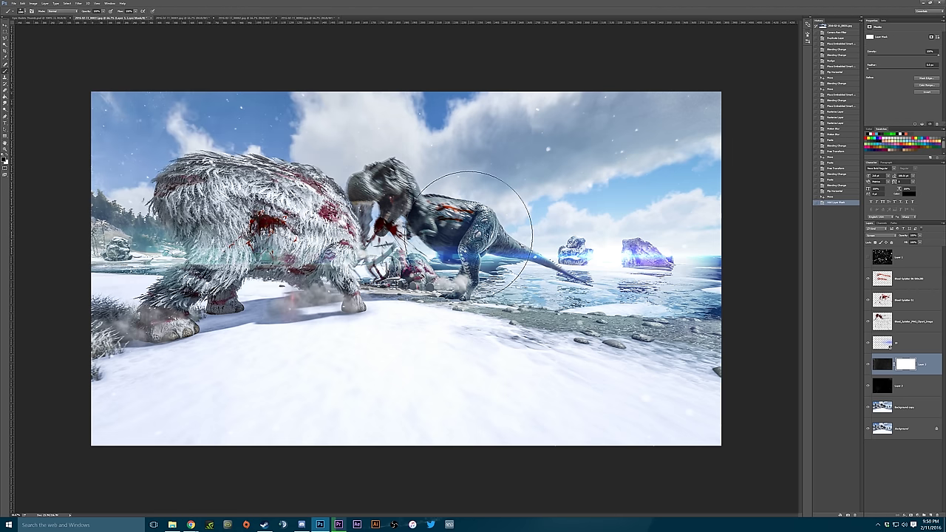
pyautogui.click(439, 118)
pyautogui.click(909, 257)
pyautogui.moveTo(904, 235); pyautogui.dragTo(867, 235)
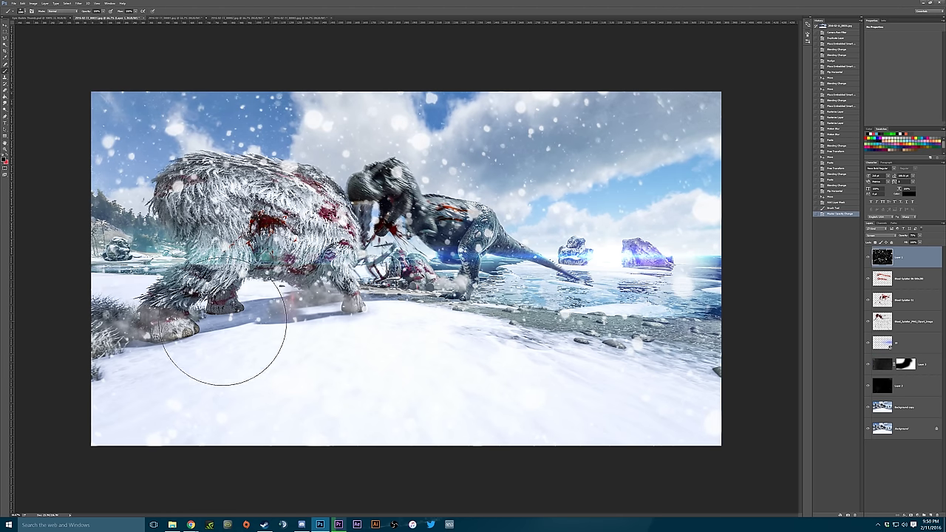
# Look through the texture and fog result tabs, then add a new empty layer on top.
pyautogui.press('super+Tab')
pyautogui.click(503, 144)
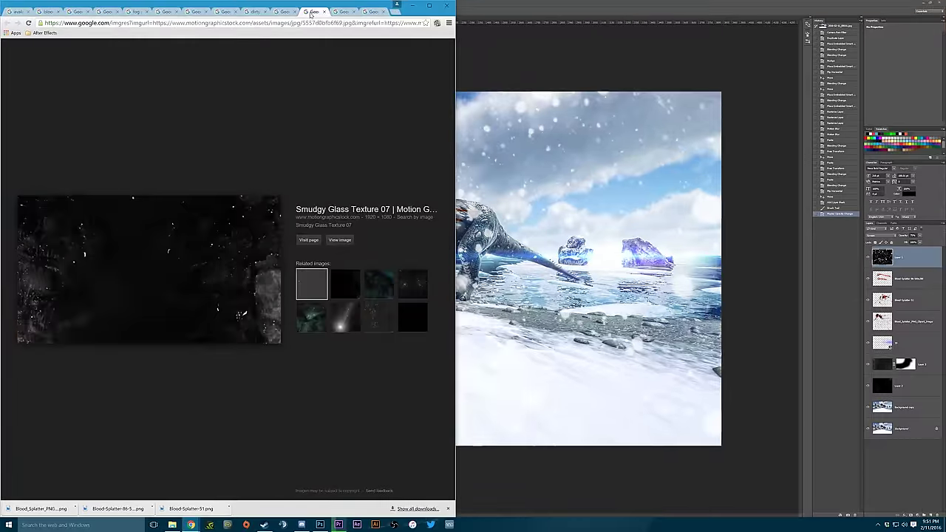
pyautogui.click(226, 14)
pyautogui.click(226, 13)
pyautogui.click(197, 13)
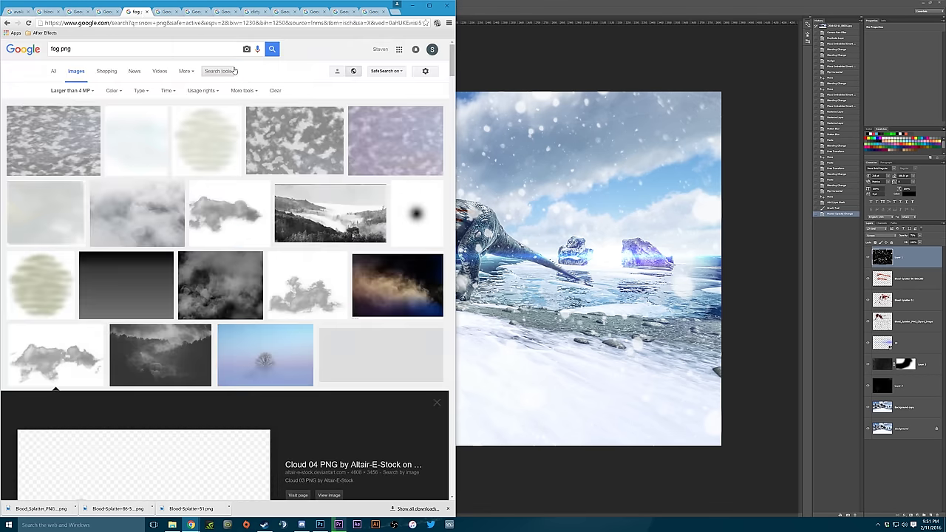
pyautogui.hotkey('alt', 'Tab')
pyautogui.hotkey('ctrl', 'shift', 'alt', 'n')
# Select a brush and undo the accidental dark stroke it left on the canvas.
pyautogui.rightClick(273, 202)
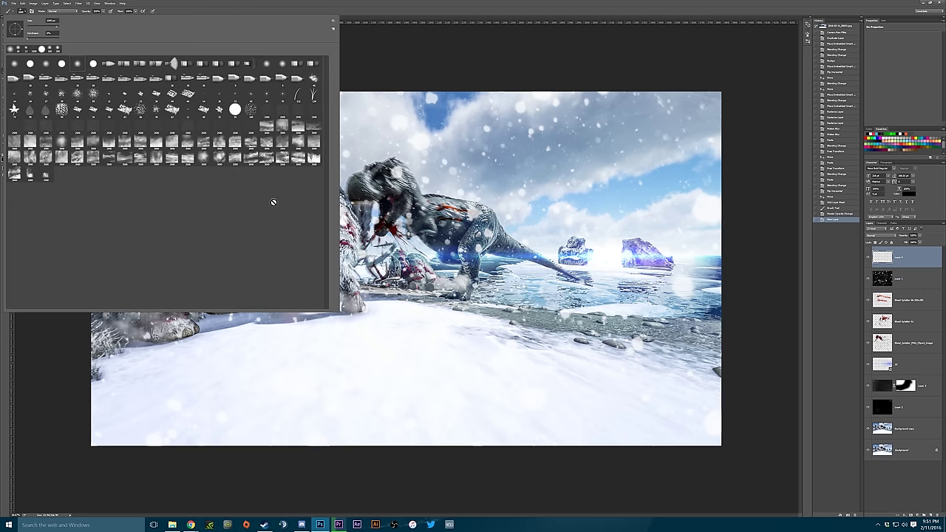
pyautogui.doubleClick(45, 178)
pyautogui.click(488, 310)
pyautogui.hotkey('ctrl', 'z')
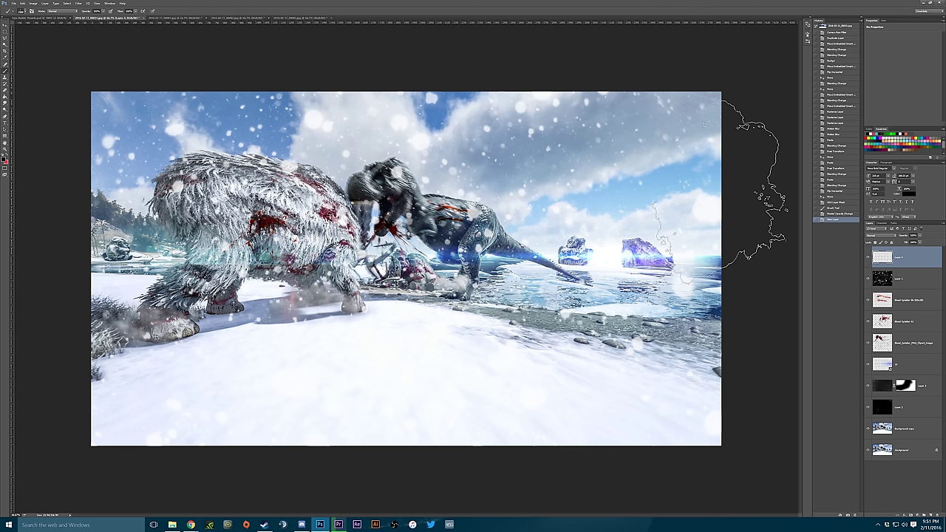
pyautogui.hotkey('ctrl', 'shift', 'e')
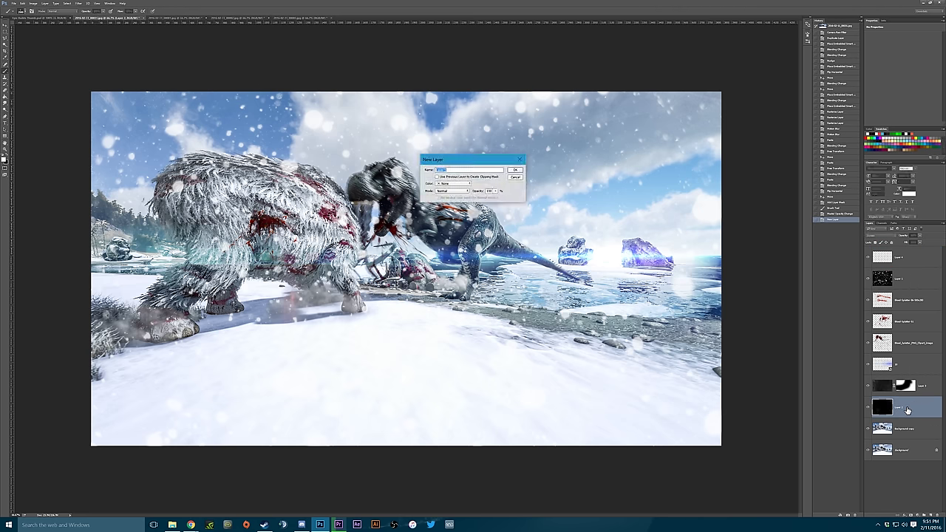
# Crop the scene to a wider, shorter panoramic strip.
pyautogui.press('c')
pyautogui.moveTo(440, 290); pyautogui.dragTo(439, 274)
pyautogui.press('Return')
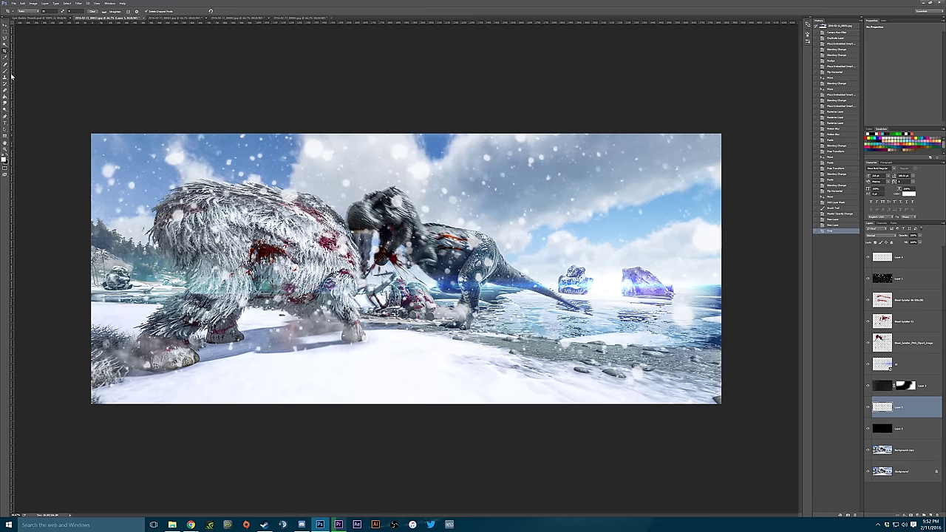
# Paint white snow mist with a cloud-tip brush along the bottom of the scene.
pyautogui.click(7, 76)
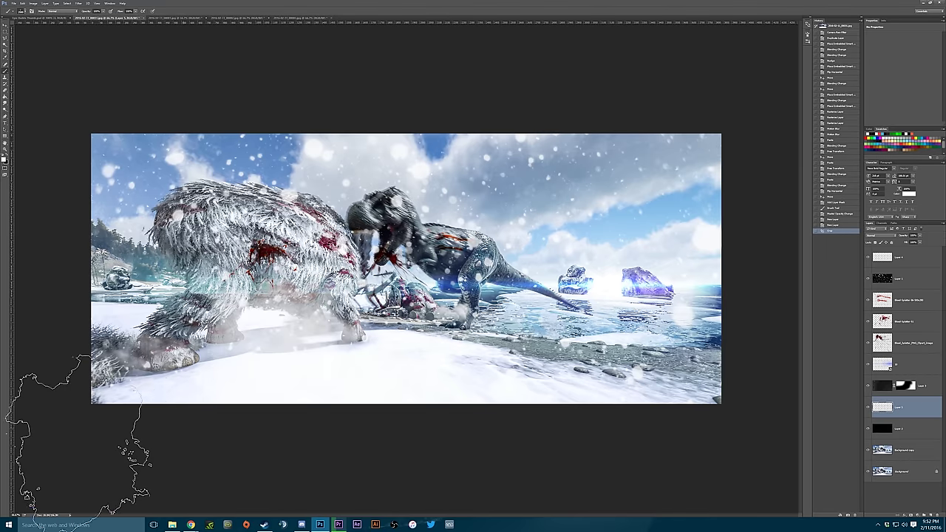
pyautogui.click(808, 34)
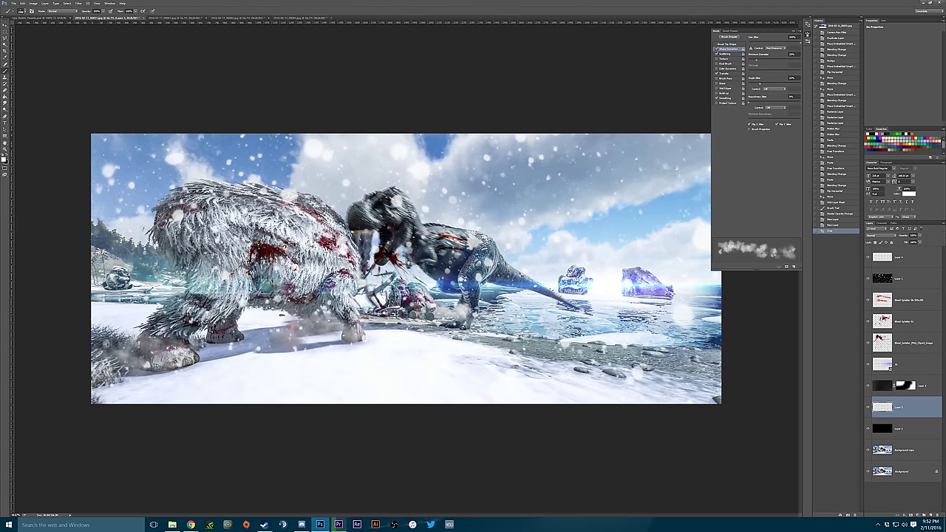
pyautogui.click(728, 44)
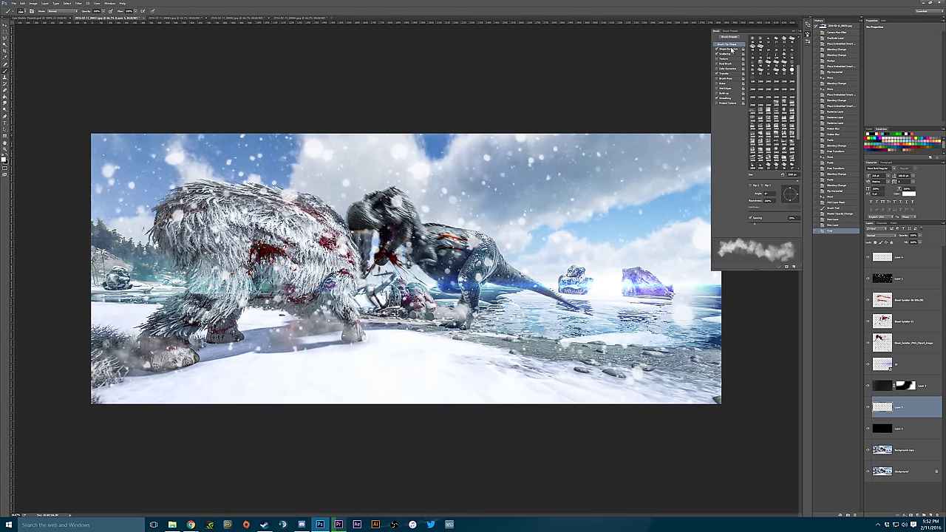
pyautogui.moveTo(584, 428)
pyautogui.mouseDown()
pyautogui.moveTo(359, 380)
pyautogui.moveTo(754, 360)
pyautogui.mouseUp()
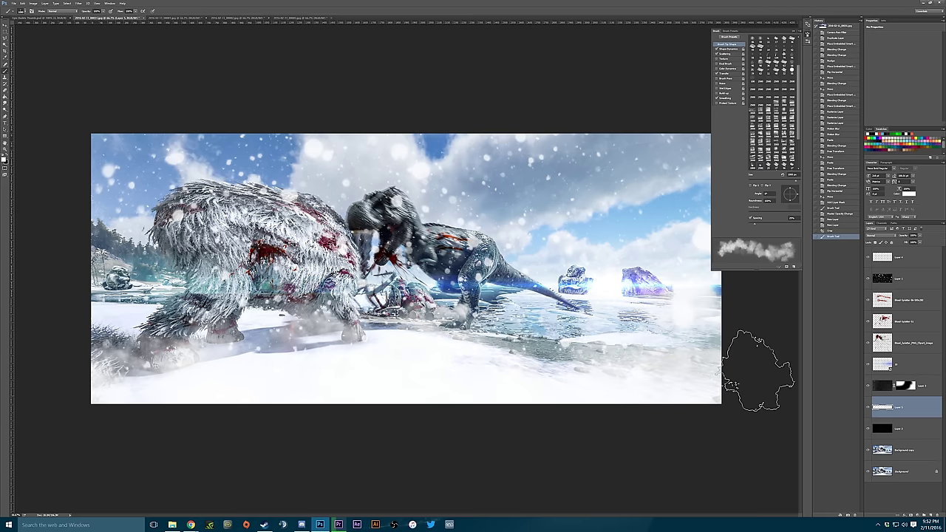
pyautogui.click(868, 408)
pyautogui.click(869, 408)
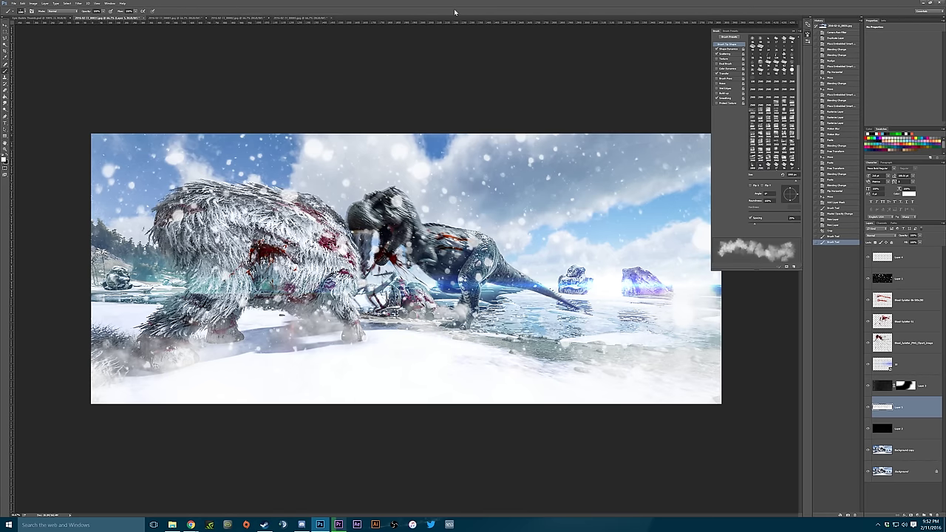
pyautogui.press('F5')
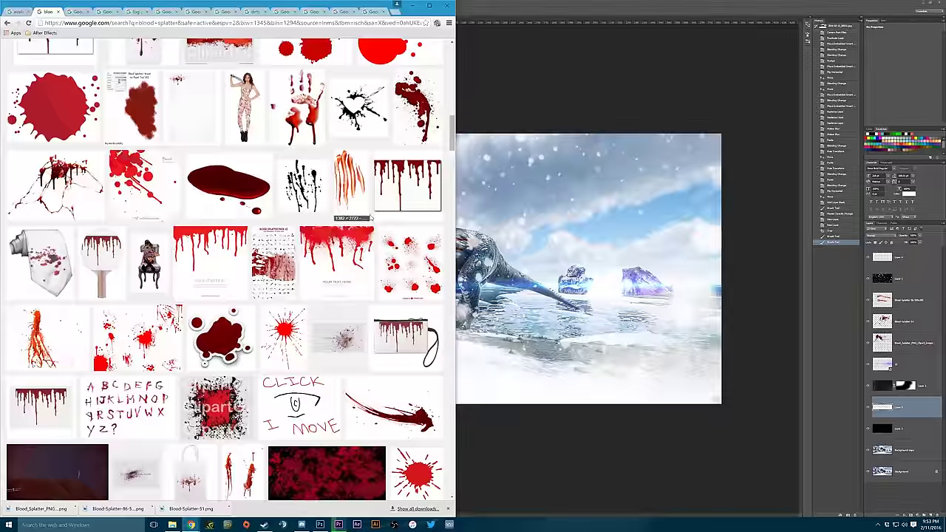
# Search Google Images for 'blood splash png' and scroll through the results.
pyautogui.write('shpng')
pyautogui.press('Return')
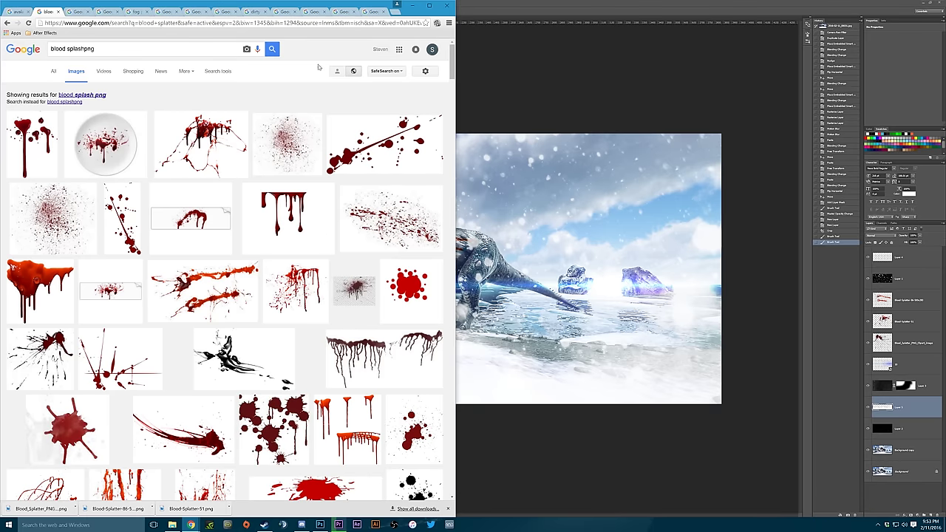
pyautogui.scroll(-10, 381, 355)
pyautogui.scroll(-5, 380, 316)
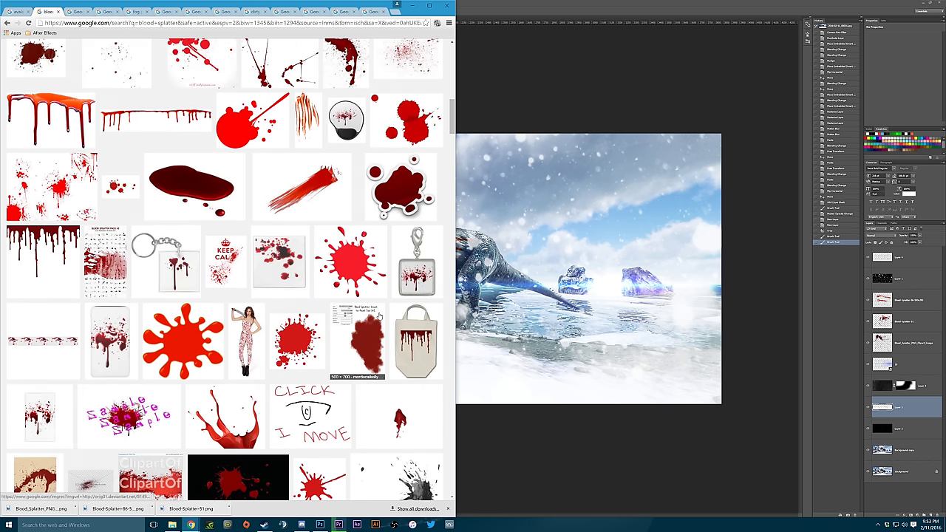
pyautogui.scroll(-10, 379, 317)
pyautogui.scroll(-10, 380, 316)
pyautogui.scroll(-5, 379, 316)
pyautogui.scroll(-10, 399, 355)
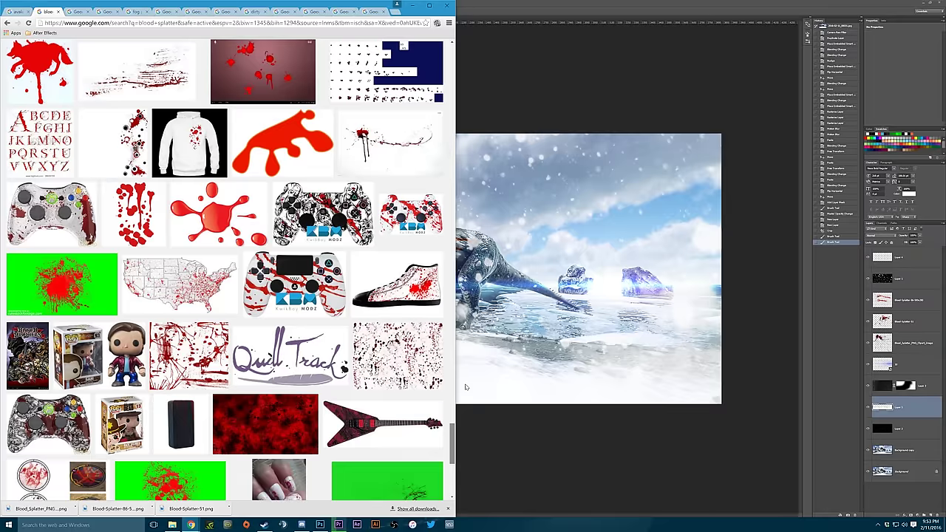
pyautogui.scroll(20, 296, 244)
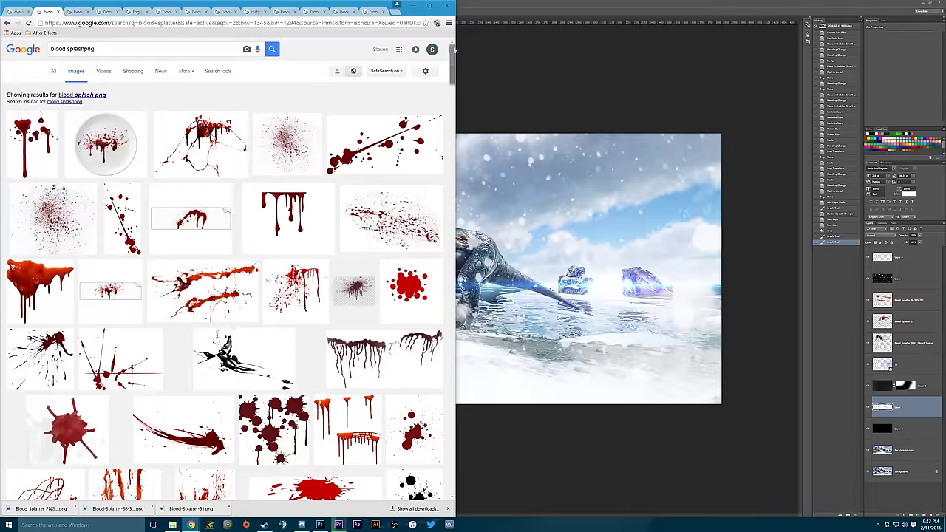
pyautogui.write('blood splash png')
# Preview the Blood splatter 19-sc.png result, then select the splatter layer in Photoshop.
pyautogui.click(82, 48)
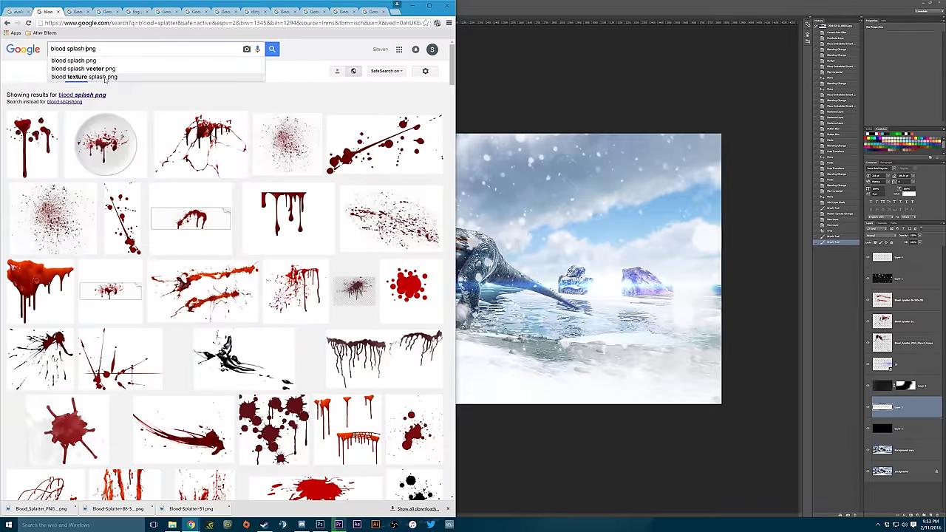
pyautogui.press('Return')
pyautogui.click(391, 207)
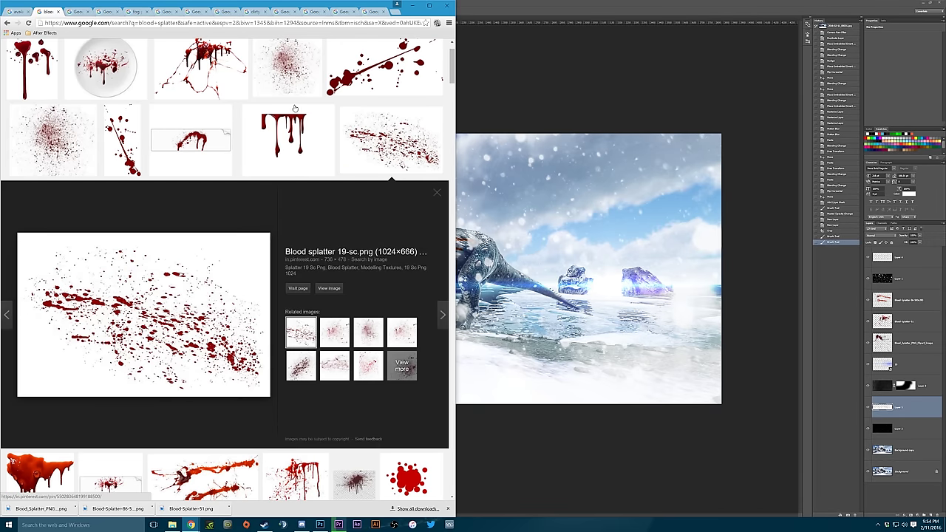
pyautogui.click(521, 15)
pyautogui.click(914, 342)
# Mask the blood splatter layer and smudge the blood around the T-rex's mouth.
pyautogui.hotkey('ctrl', '+')
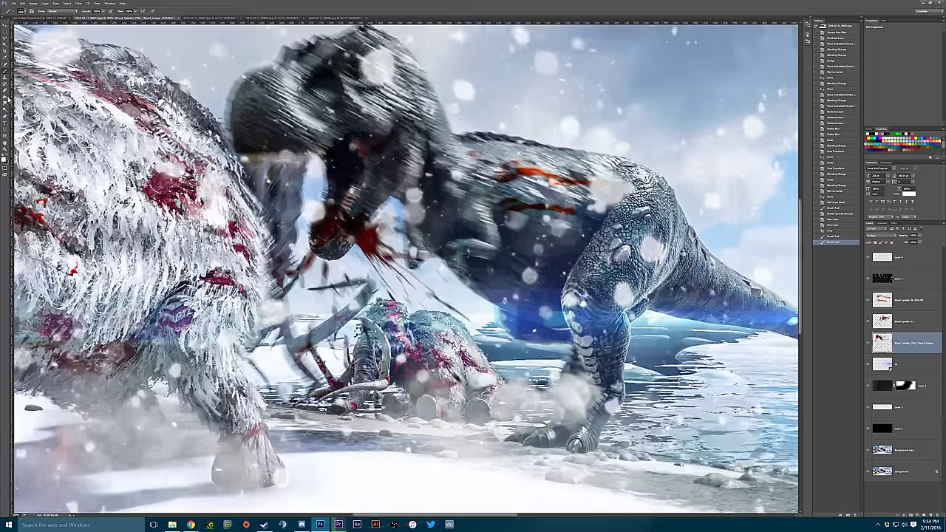
pyautogui.click(917, 515)
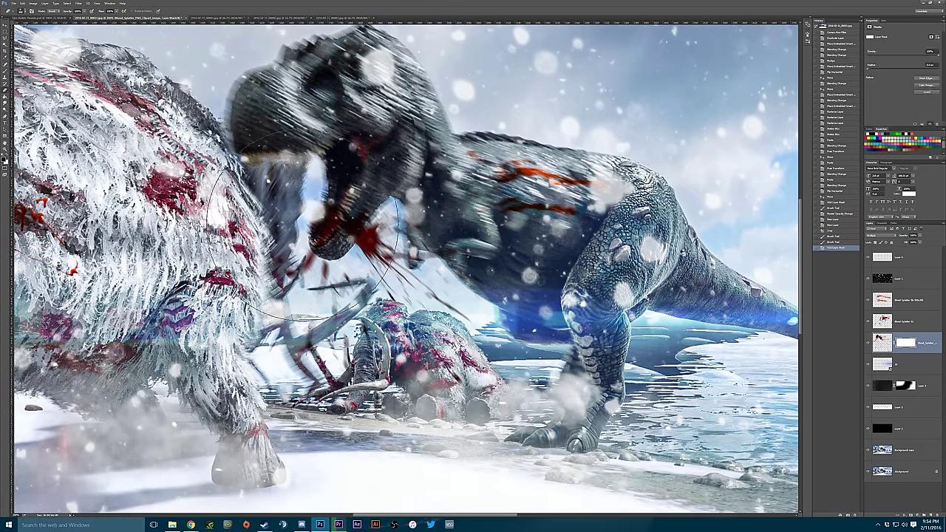
pyautogui.rightClick(337, 313)
pyautogui.press('Return')
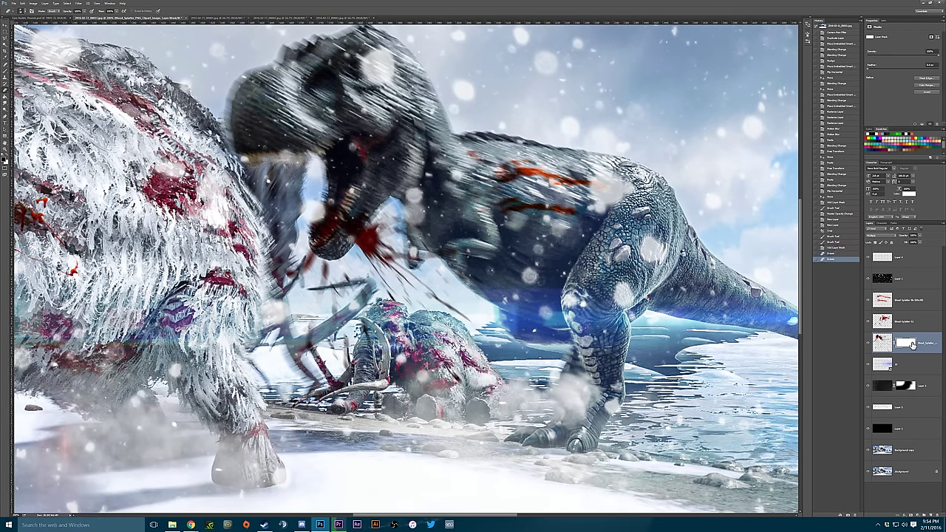
pyautogui.click(25, 11)
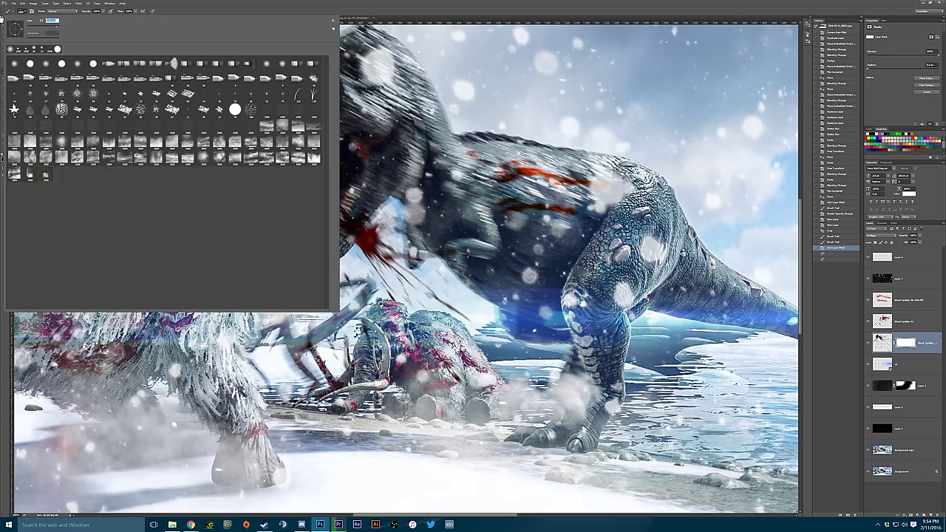
pyautogui.press('Return')
pyautogui.moveTo(360, 156); pyautogui.dragTo(373, 176)
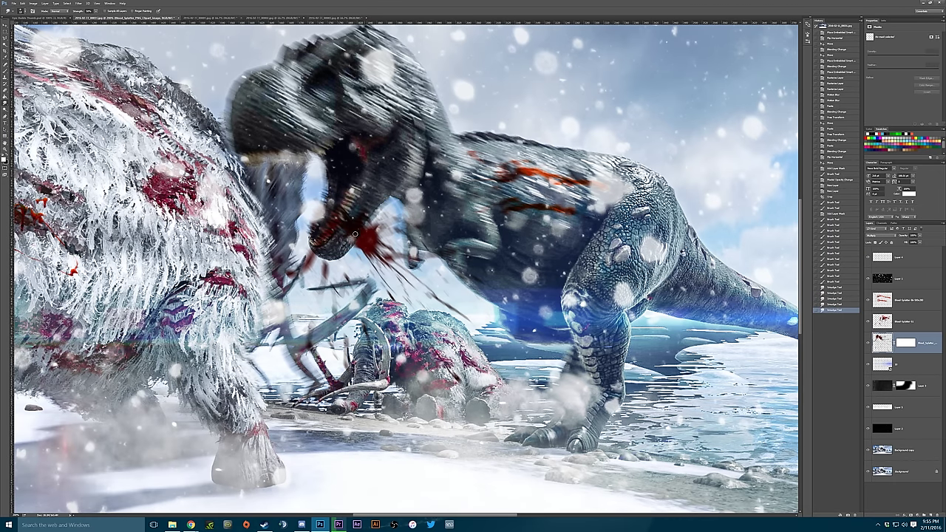
pyautogui.moveTo(323, 245); pyautogui.dragTo(321, 237)
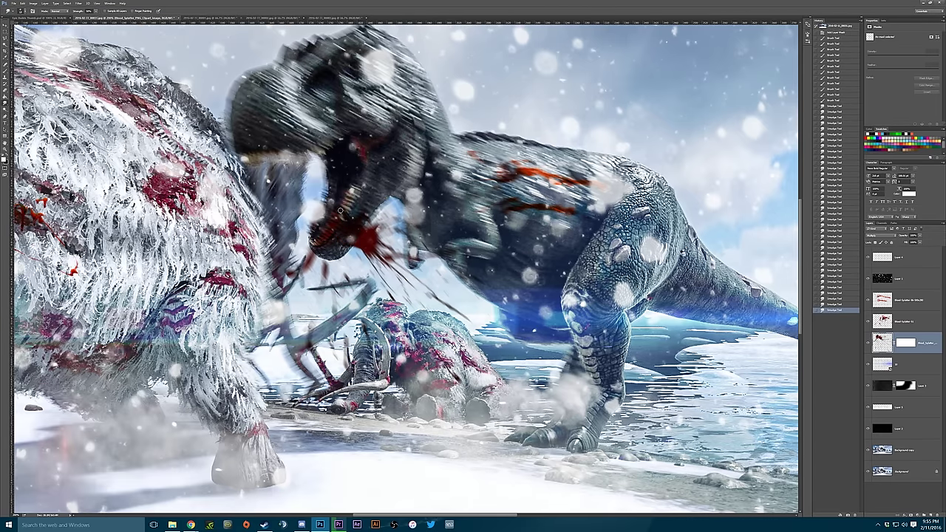
# Duplicate the splatter layer, replace its mask with a black-filled one, and fit the view.
pyautogui.rightClick(894, 346)
pyautogui.click(876, 101)
pyautogui.rightClick(907, 342)
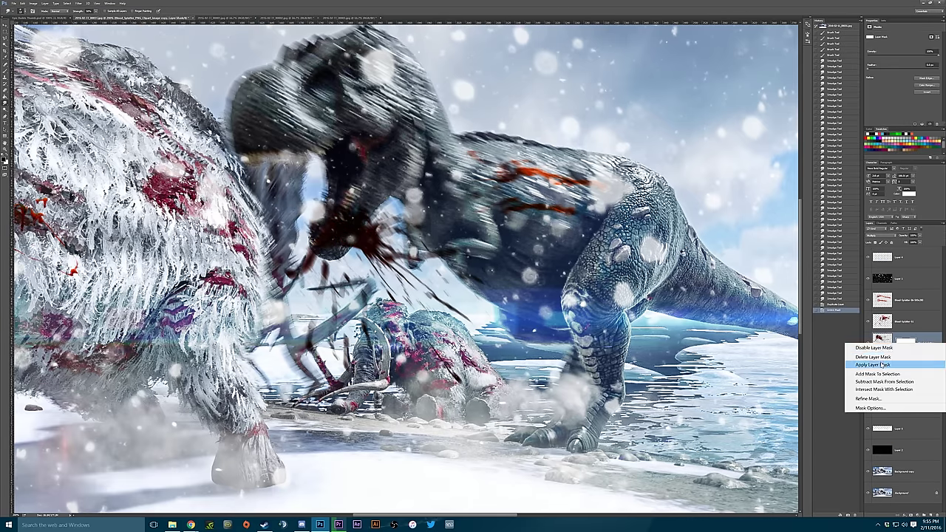
pyautogui.click(879, 361)
pyautogui.click(903, 515)
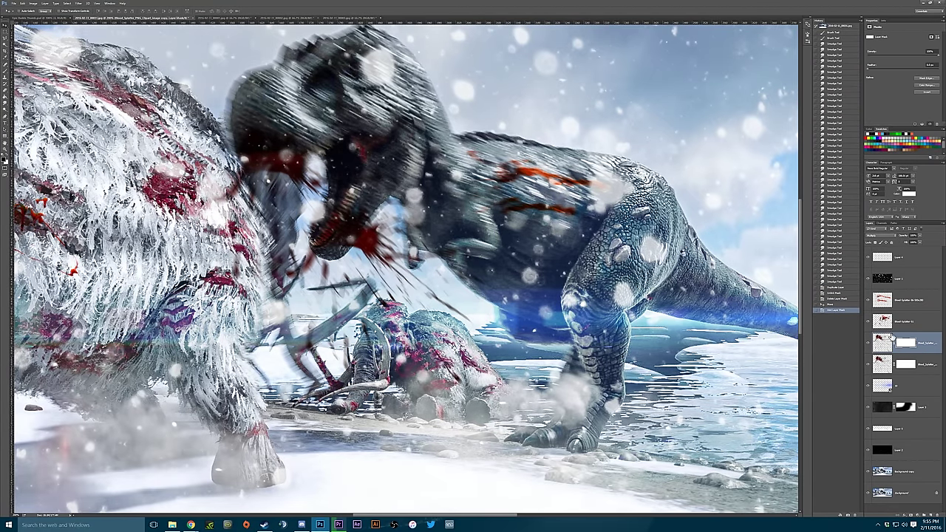
pyautogui.click(350, 207)
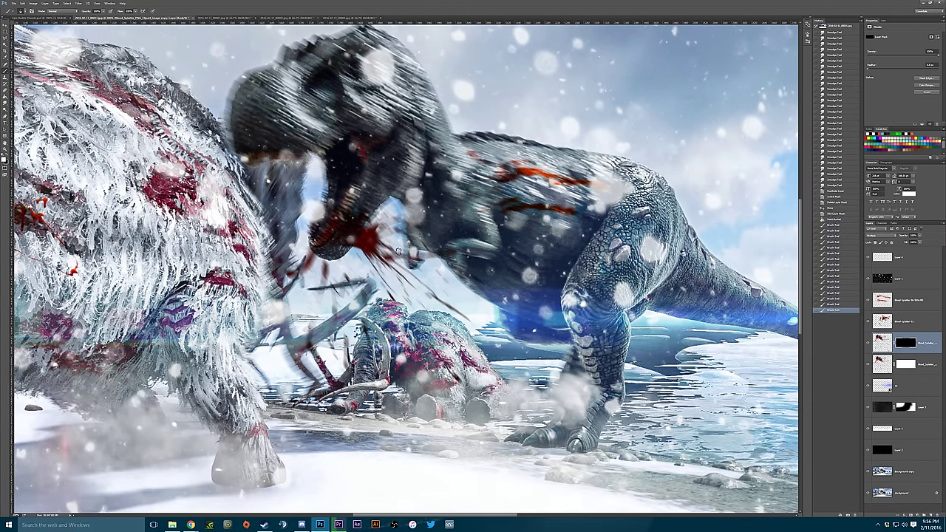
pyautogui.hotkey('ctrl', '0')
pyautogui.hotkey('ctrl', '-')
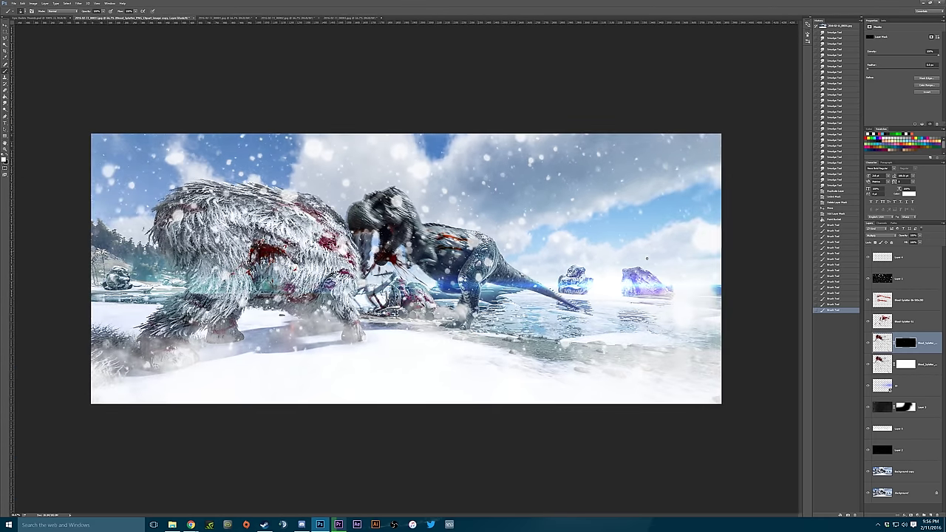
# Duplicate the snow overlay layer, flip it horizontally, and apply a 100 motion blur.
pyautogui.rightClick(902, 278)
pyautogui.click(835, 244)
pyautogui.press('Return')
pyautogui.click(22, 3)
pyautogui.click(178, 244)
pyautogui.click(78, 3)
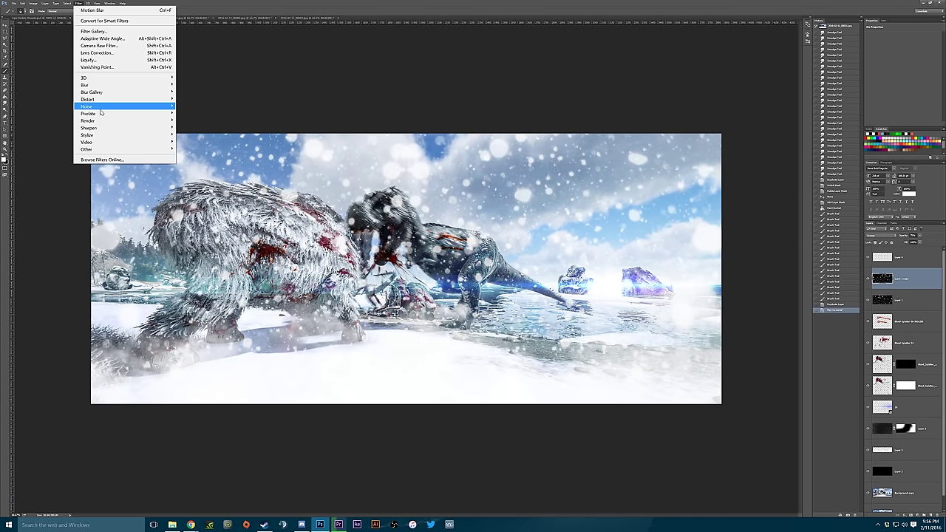
pyautogui.click(203, 127)
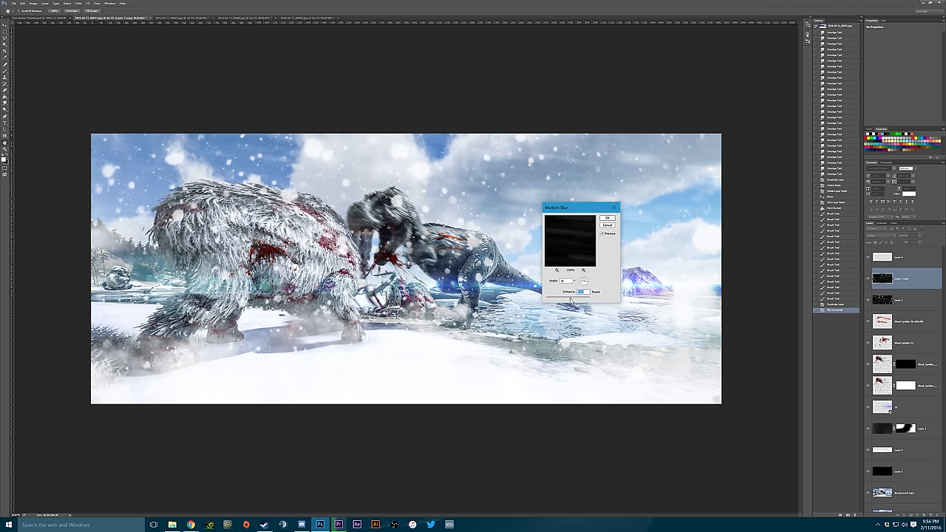
pyautogui.write('100')
pyautogui.click(609, 220)
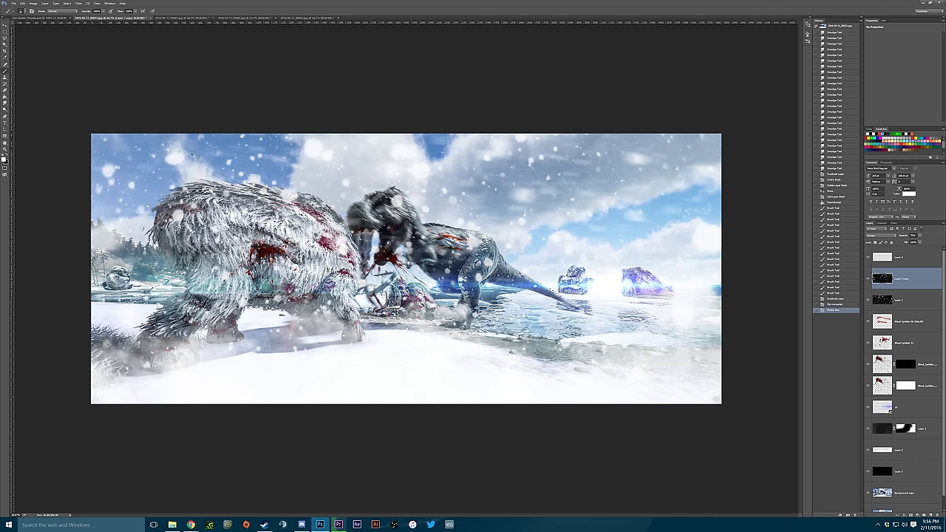
# Apply a Radial Blur to the snow layer.
pyautogui.click(895, 493)
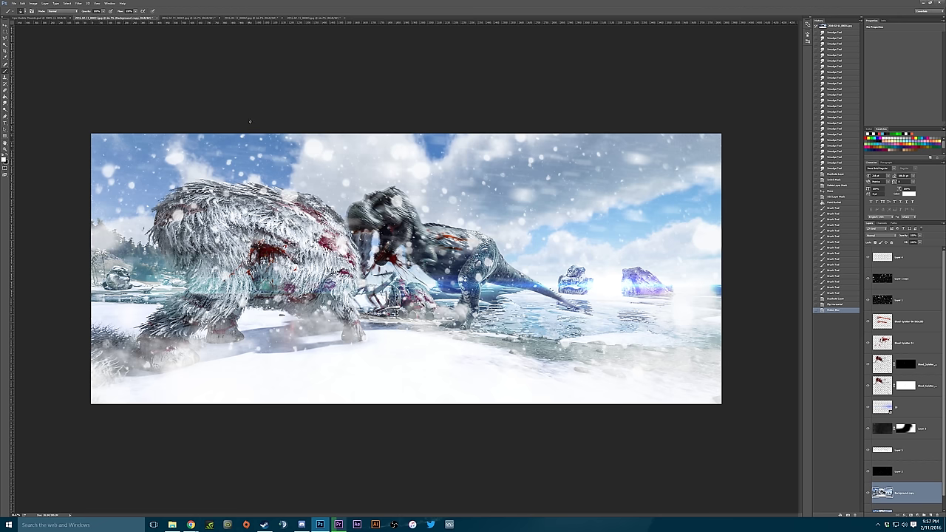
pyautogui.click(834, 303)
pyautogui.click(78, 3)
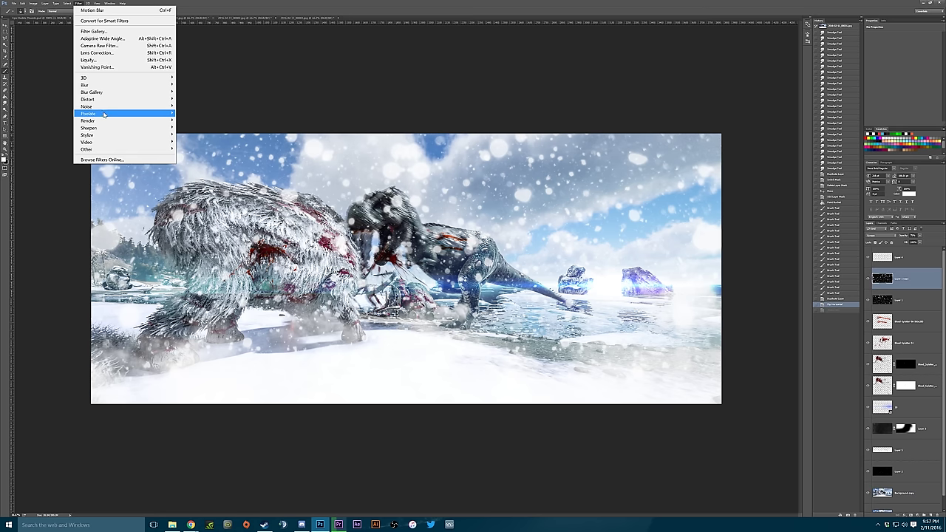
pyautogui.click(203, 142)
pyautogui.click(482, 162)
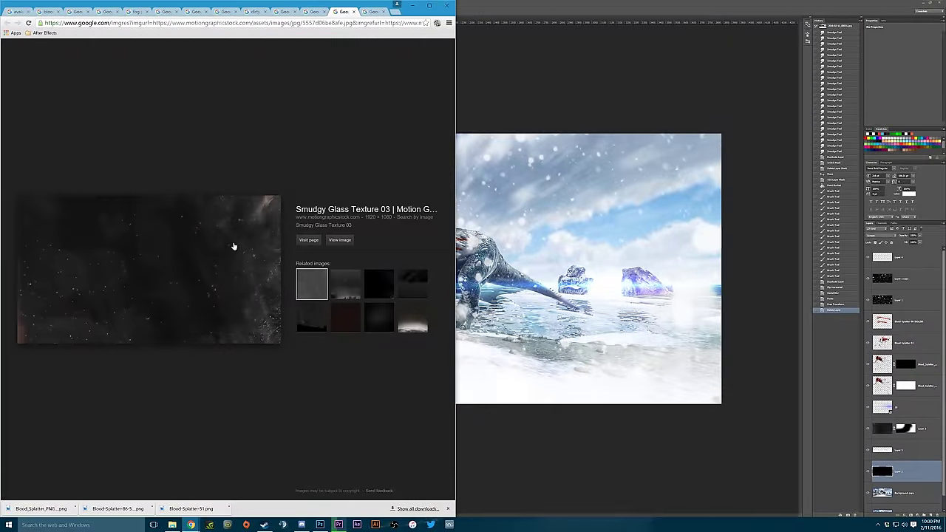
# Move the masked layer to the top, paste the glass texture and scale it over the image.
pyautogui.click(523, 35)
pyautogui.moveTo(877, 431); pyautogui.dragTo(880, 255)
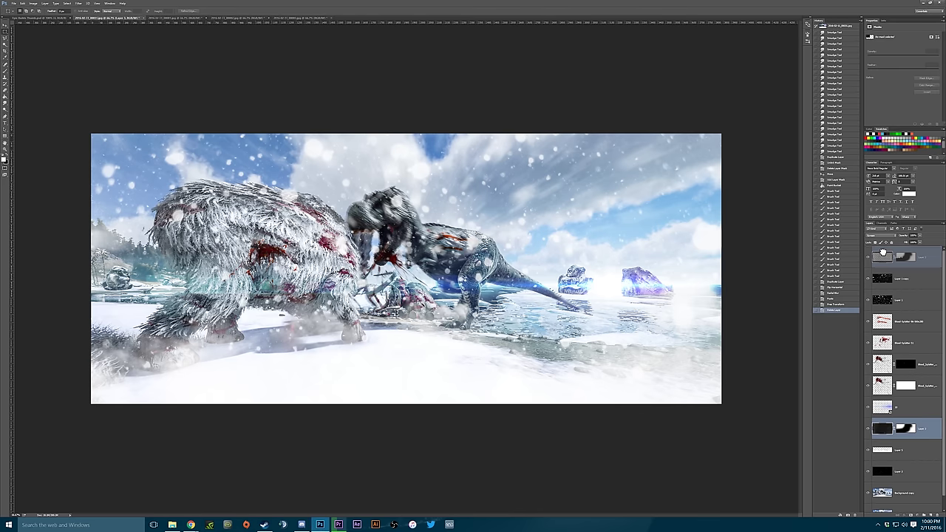
pyautogui.hotkey('ctrl', 'v')
pyautogui.hotkey('ctrl', 't')
pyautogui.moveTo(566, 360); pyautogui.dragTo(756, 391)
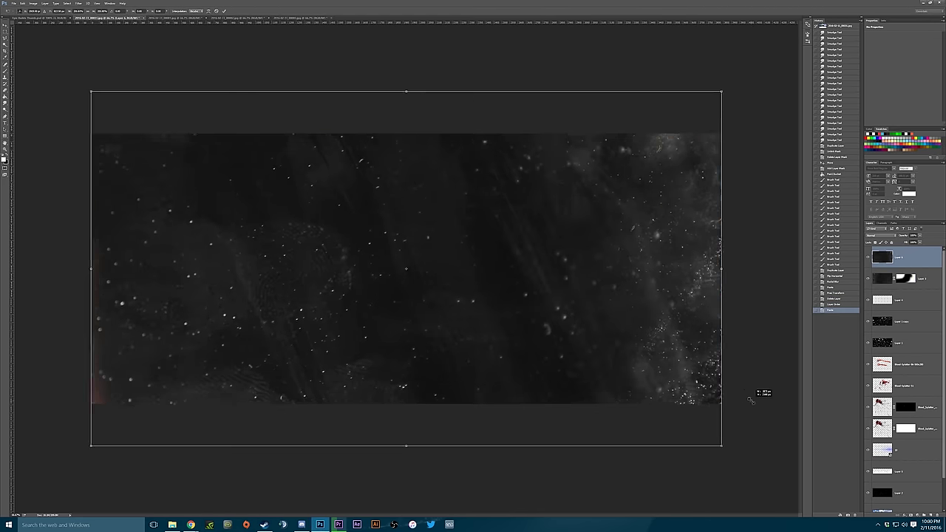
pyautogui.press('Return')
# Set the texture's blend mode to Screen and toggle its visibility to compare.
pyautogui.click(880, 235)
pyautogui.click(884, 273)
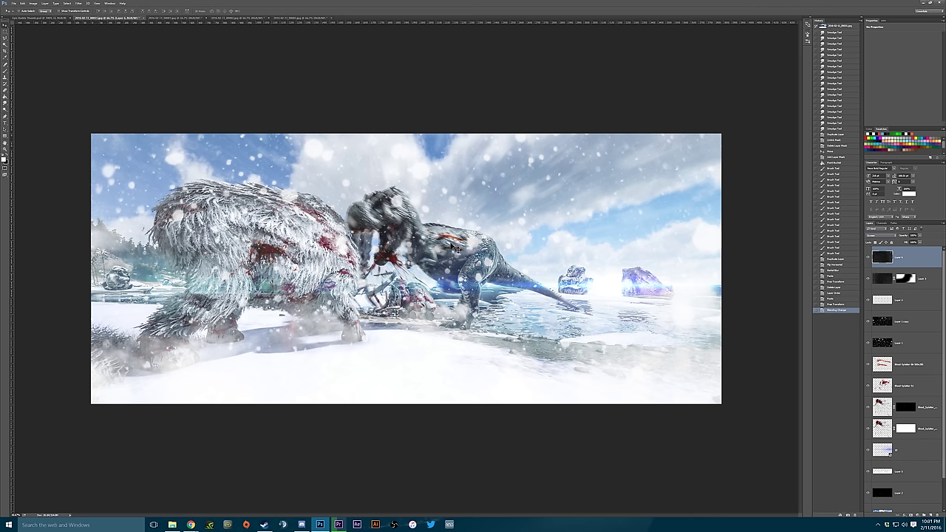
pyautogui.click(869, 257)
pyautogui.click(868, 257)
pyautogui.click(869, 257)
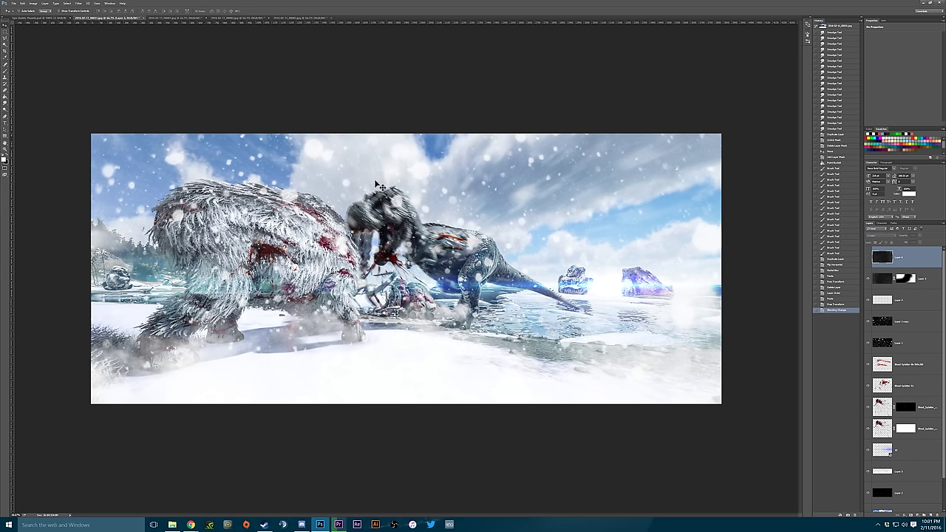
pyautogui.press('super+Tab')
pyautogui.click(313, 120)
# Search Google Images for 'dino eyeball'.
pyautogui.hotkey('ctrl', 'l')
pyautogui.write('dino eyeball')
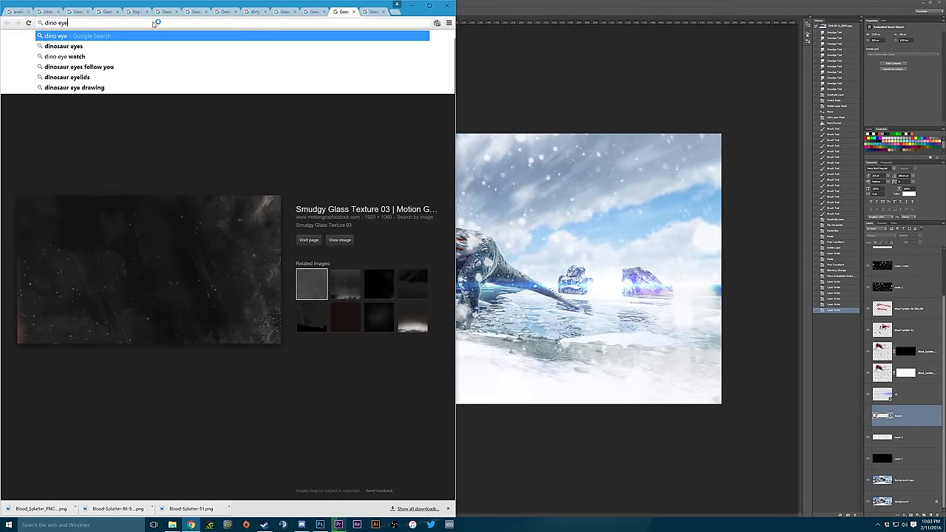
pyautogui.press('Return')
pyautogui.click(77, 128)
pyautogui.scroll(-5, 401, 258)
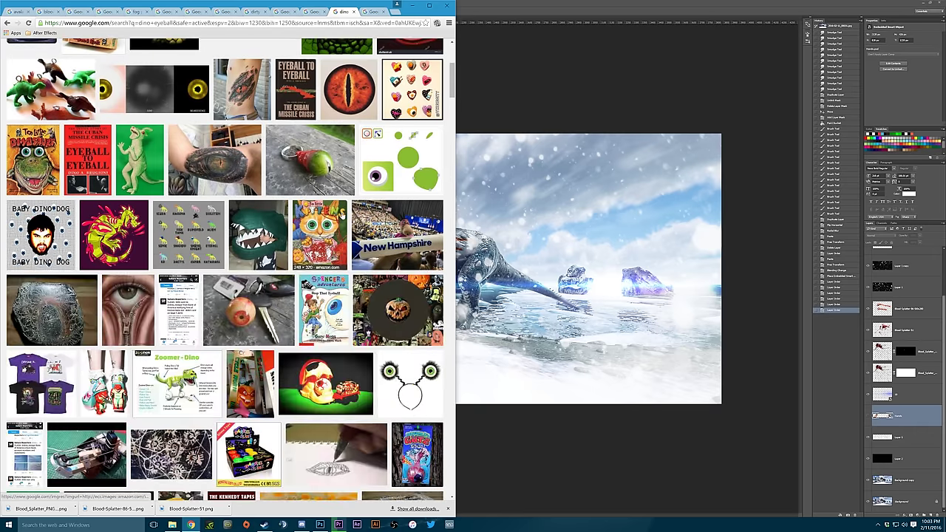
pyautogui.scroll(5, 296, 222)
# Refine the search to 'dinosaur eyeball' and scroll through the results.
pyautogui.click(65, 49)
pyautogui.write('saur eyeball')
pyautogui.press('Return')
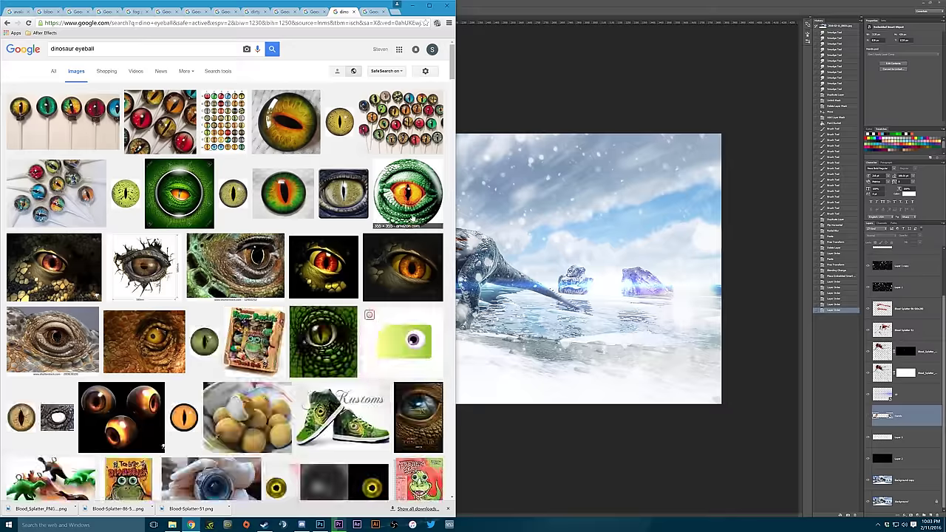
pyautogui.scroll(-5, 346, 272)
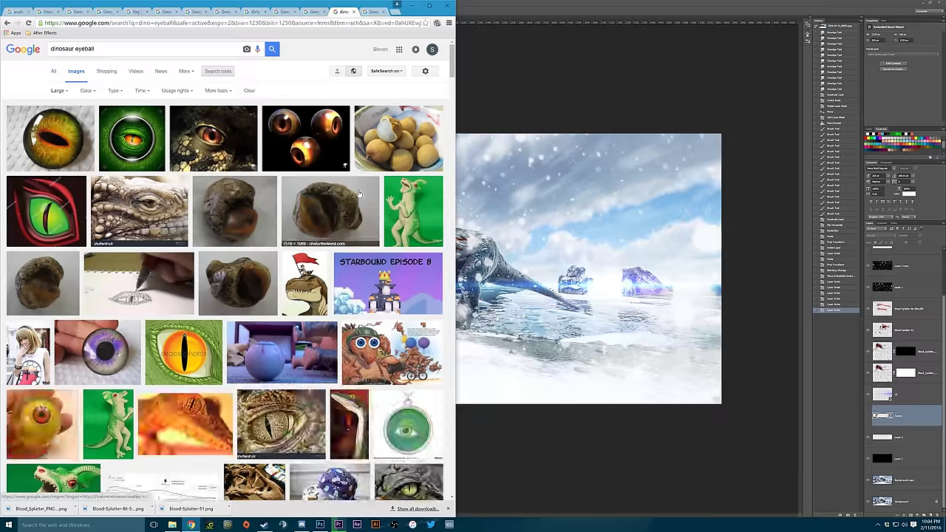
pyautogui.scroll(-5, 221, 310)
pyautogui.scroll(-5, 296, 295)
pyautogui.scroll(-1, 296, 296)
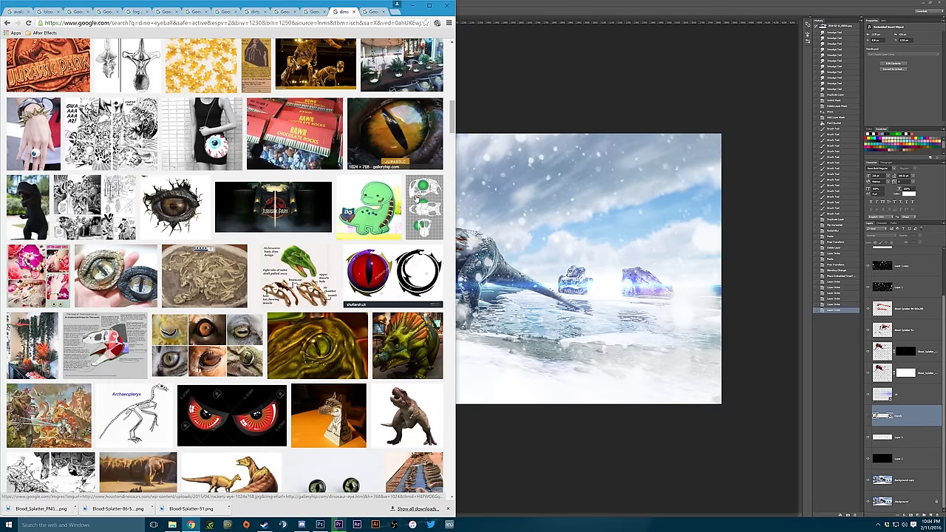
# Copy the golden dinosaur eye image and choose where it goes in Photoshop.
pyautogui.click(395, 186)
pyautogui.rightClick(168, 298)
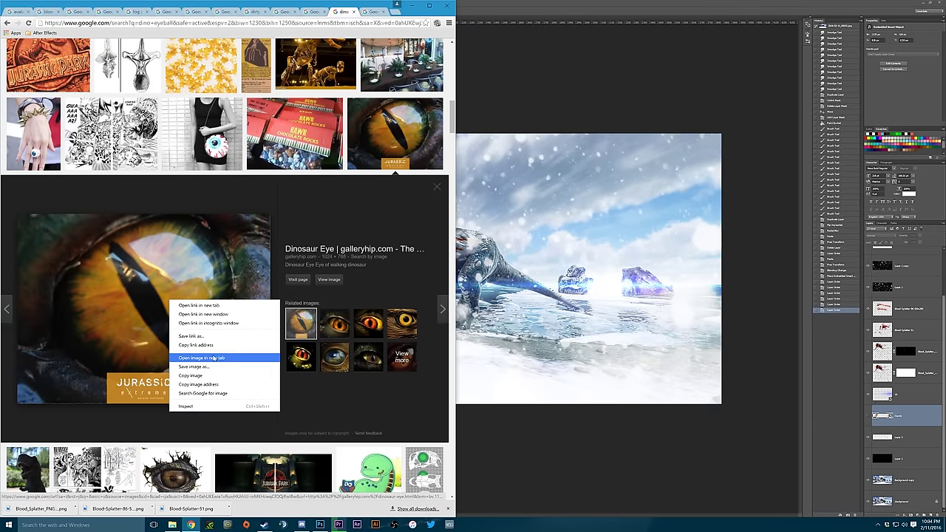
pyautogui.click(222, 377)
pyautogui.click(922, 471)
pyautogui.click(923, 472)
# Paste the eye image and shrink it onto the dinosaur's eye.
pyautogui.hotkey('ctrl', 'v')
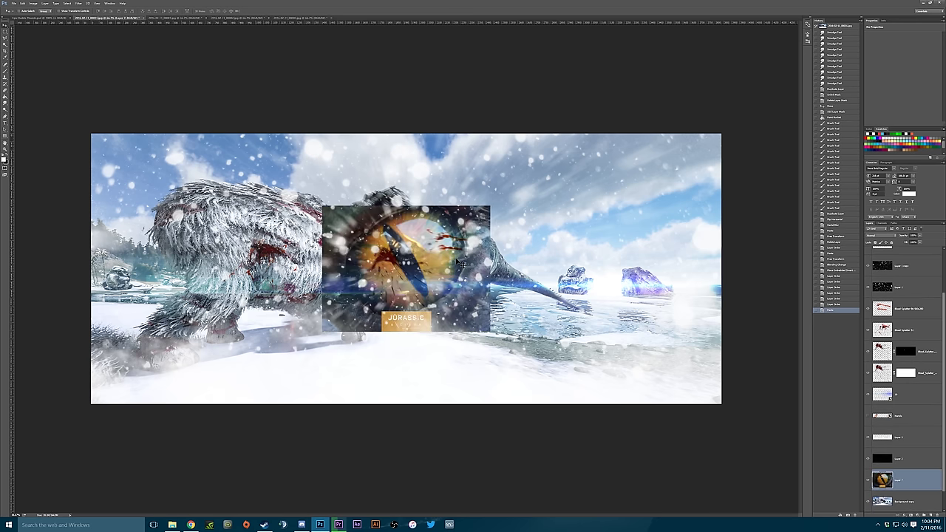
pyautogui.hotkey('ctrl', 't')
pyautogui.scroll(4, 472, 266)
pyautogui.scroll(-5, 471, 266)
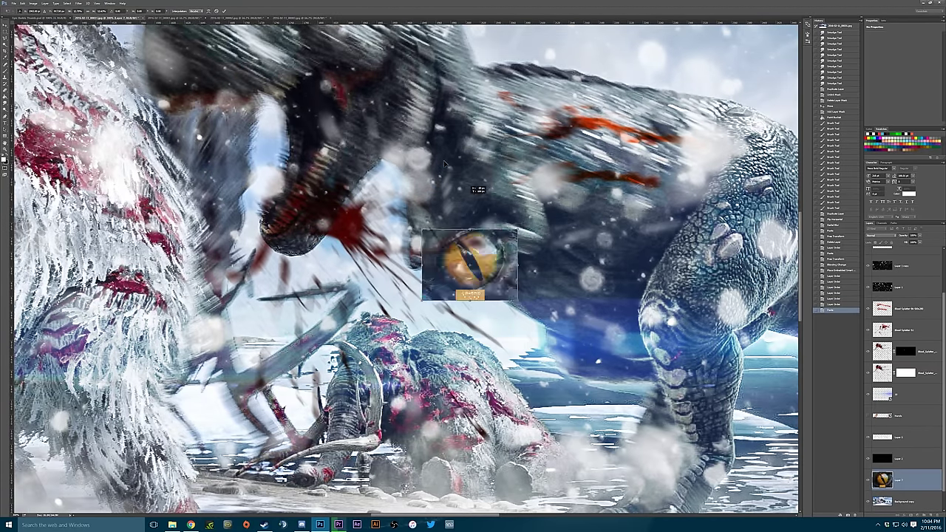
pyautogui.moveTo(470, 264); pyautogui.dragTo(364, 153)
pyautogui.scroll(3, 392, 215)
pyautogui.scroll(3, 390, 214)
pyautogui.moveTo(399, 239); pyautogui.dragTo(352, 178)
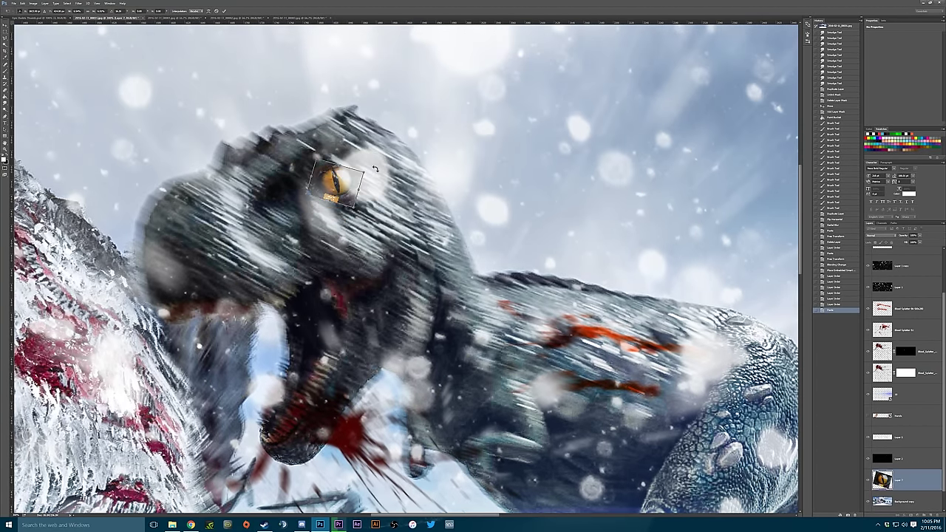
pyautogui.press('Return')
# Add a layer mask and paint out the eye picture's edges into the head.
pyautogui.click(911, 516)
pyautogui.press('b')
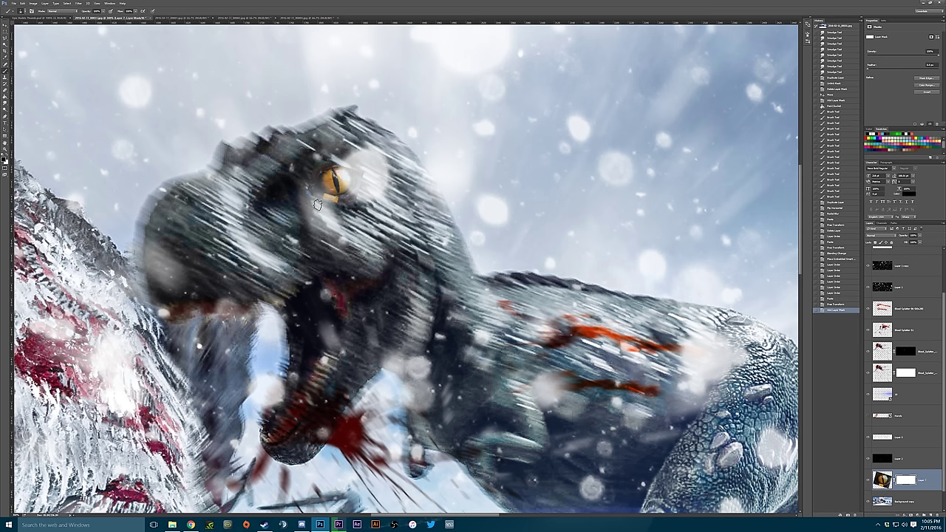
pyautogui.moveTo(316, 205); pyautogui.dragTo(357, 200)
pyautogui.moveTo(361, 161); pyautogui.dragTo(355, 169)
pyautogui.click(326, 176)
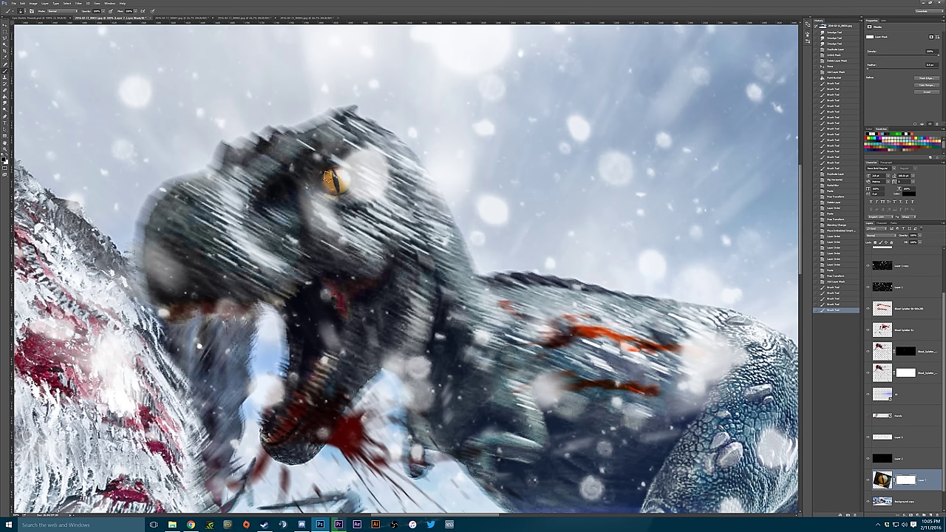
# Apply a Motion Blur to the eye layer, angled to match the scene's streaks.
pyautogui.click(79, 5)
pyautogui.click(196, 121)
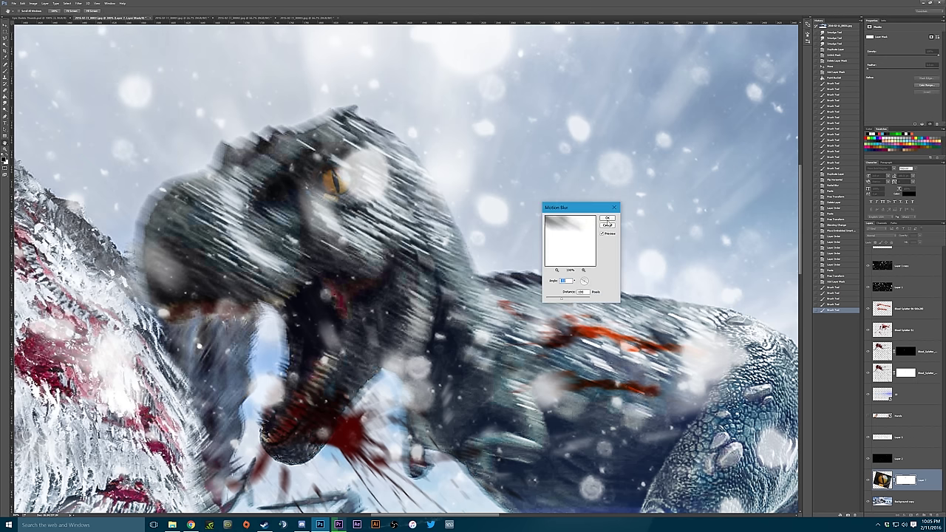
pyautogui.press('Return')
pyautogui.click(882, 481)
pyautogui.click(79, 5)
pyautogui.click(197, 120)
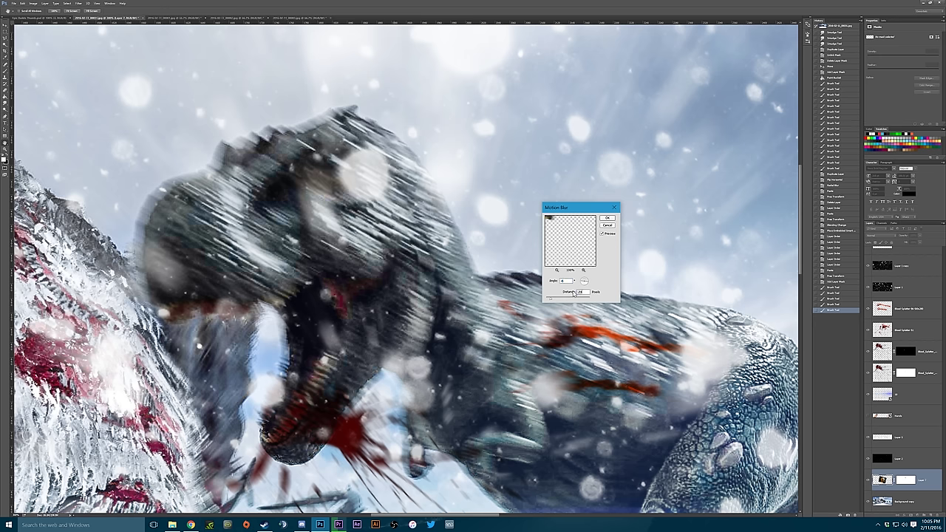
pyautogui.moveTo(584, 282); pyautogui.dragTo(589, 285)
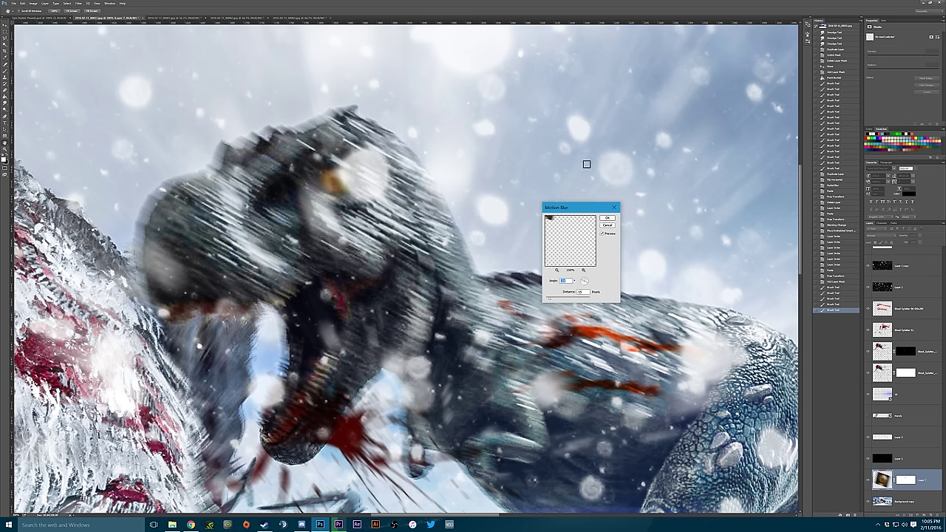
pyautogui.click(607, 218)
pyautogui.scroll(-2, 486, 226)
pyautogui.scroll(-2, 549, 239)
# Change the eye layer's opacity, apply a Hue/Saturation shift, and duplicate the layer.
pyautogui.hotkey('alt', 'i')
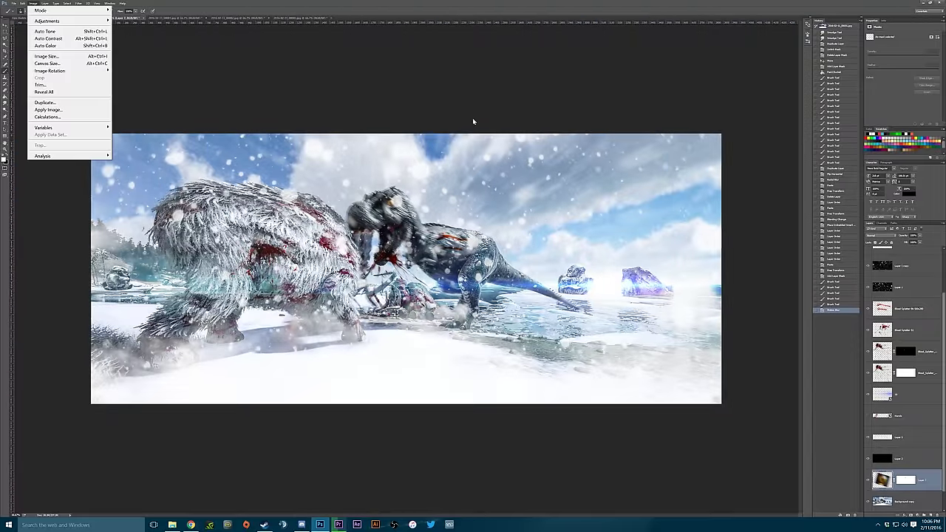
pyautogui.press('Escape')
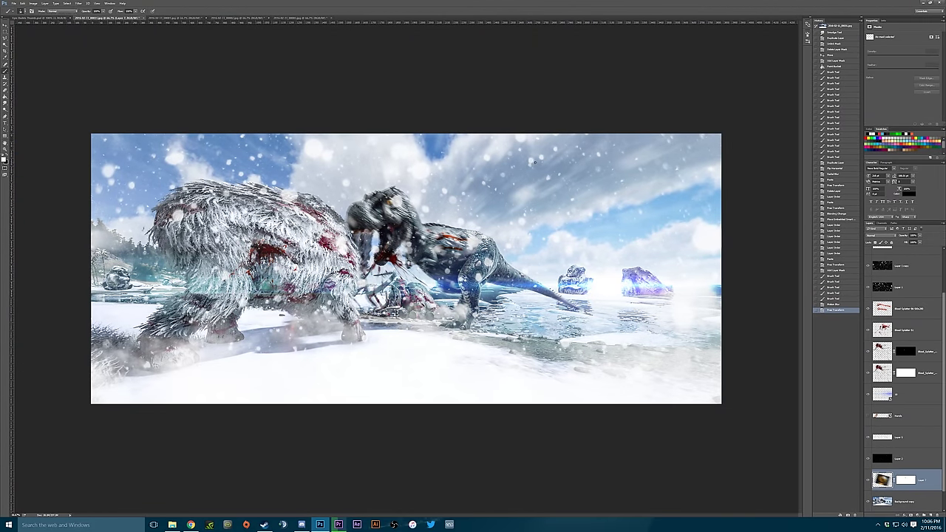
pyautogui.press('Return')
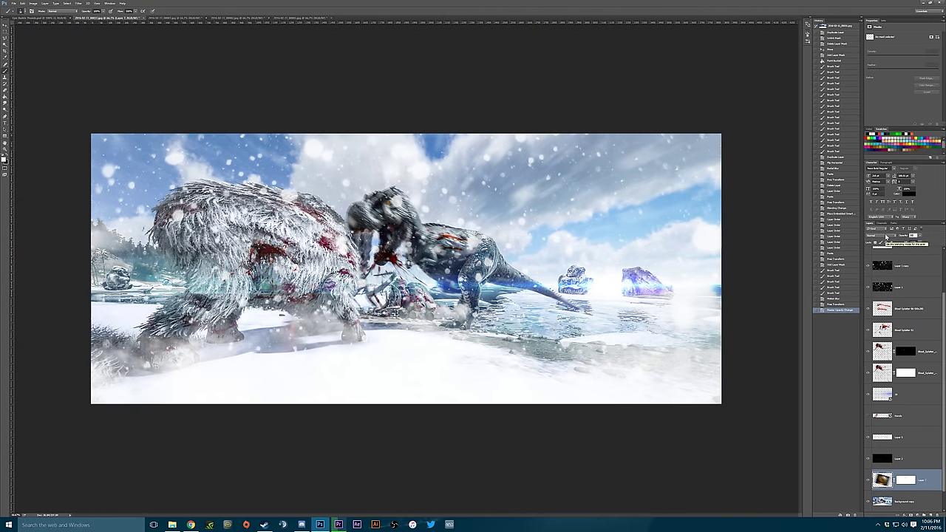
pyautogui.click(33, 3)
pyautogui.click(163, 57)
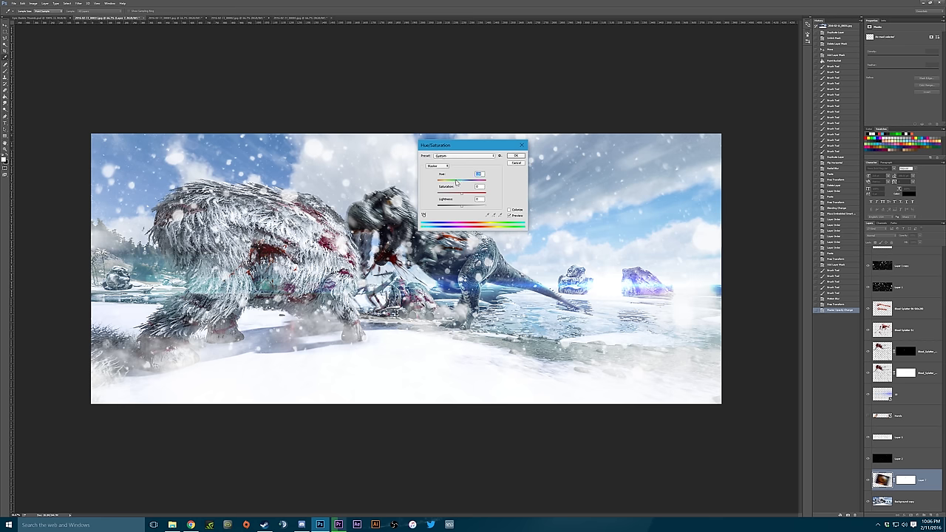
pyautogui.click(515, 156)
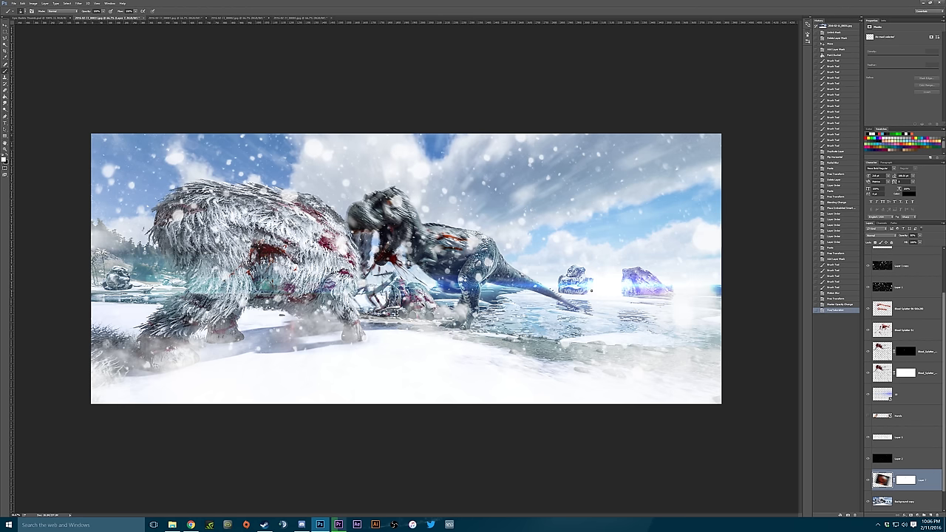
pyautogui.hotkey('ctrl', 'j')
# Bring the duplicate to the top and drag the ARK logo into the top-left corner.
pyautogui.hotkey('ctrl', 'shift', ']')
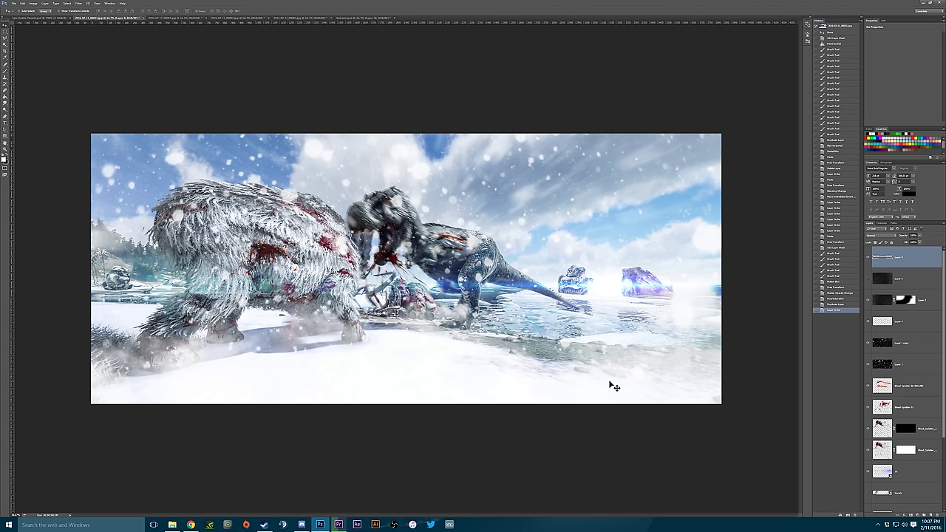
pyautogui.moveTo(611, 384); pyautogui.dragTo(513, 335)
pyautogui.moveTo(555, 395); pyautogui.dragTo(549, 148)
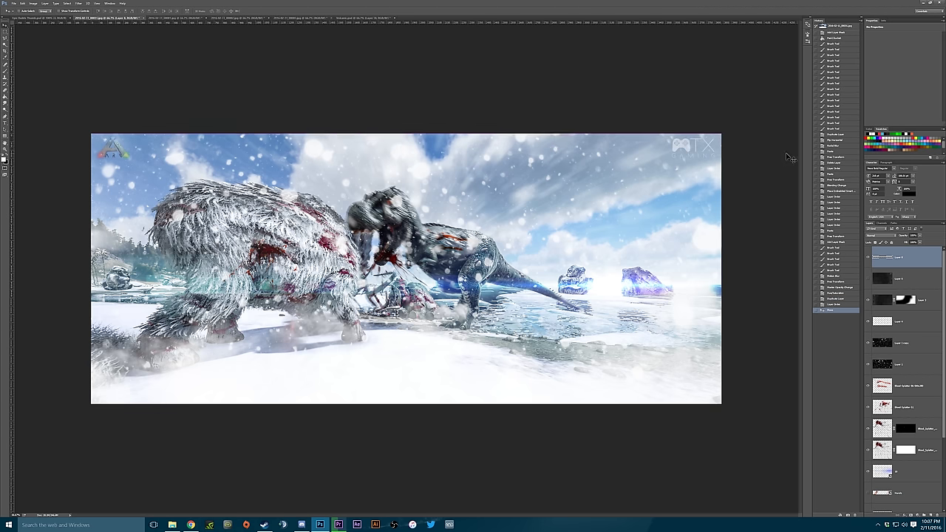
pyautogui.click(5, 32)
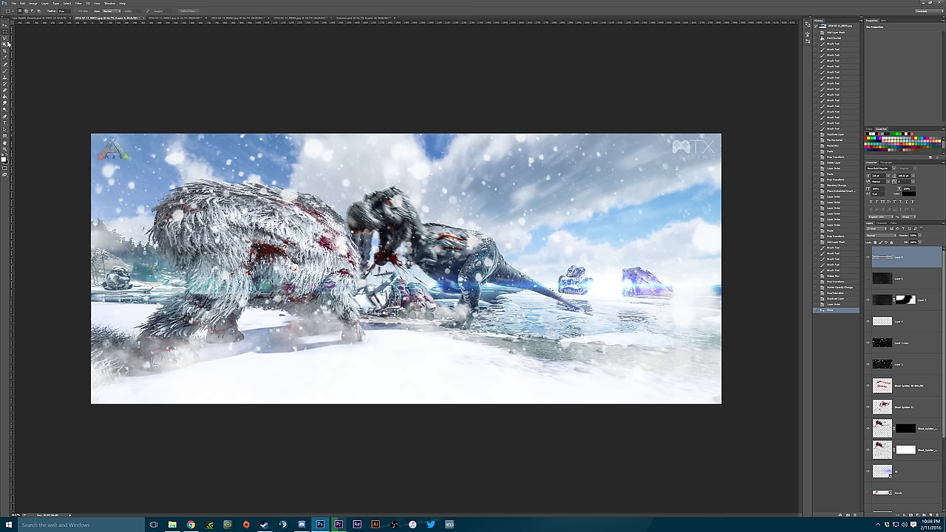
# Try Clone Stamp touch-ups on the snow, undo them via History, and switch to Smudge.
pyautogui.click(5, 76)
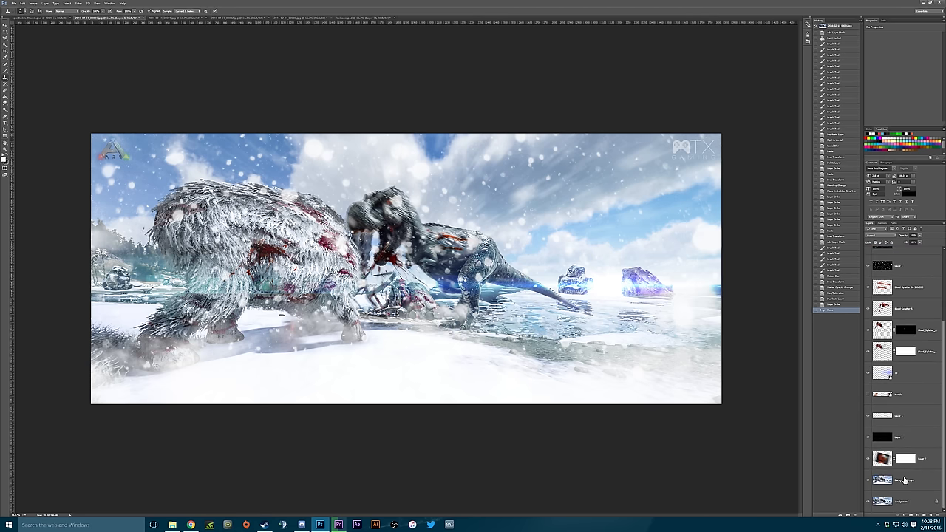
pyautogui.click(20, 11)
pyautogui.click(370, 352)
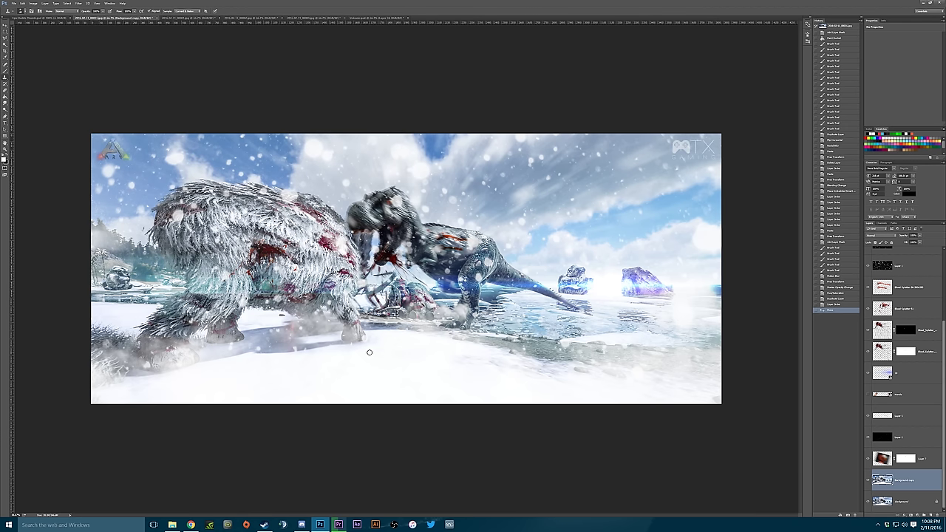
pyautogui.click(347, 342)
pyautogui.click(353, 347)
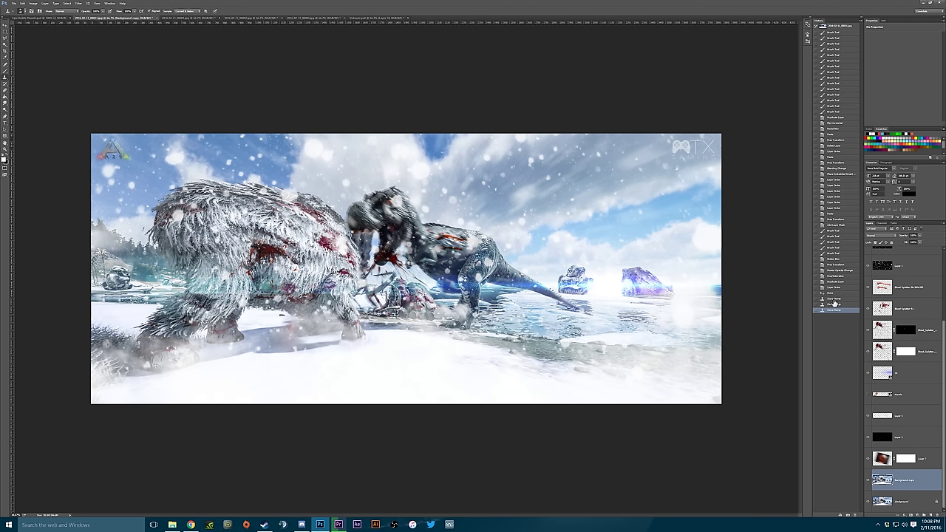
pyautogui.click(833, 293)
pyautogui.click(5, 104)
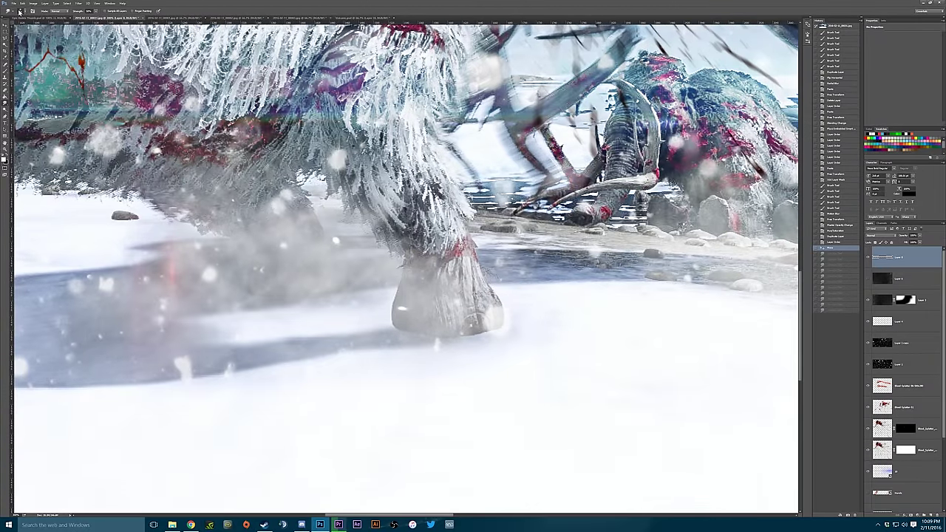
pyautogui.click(19, 11)
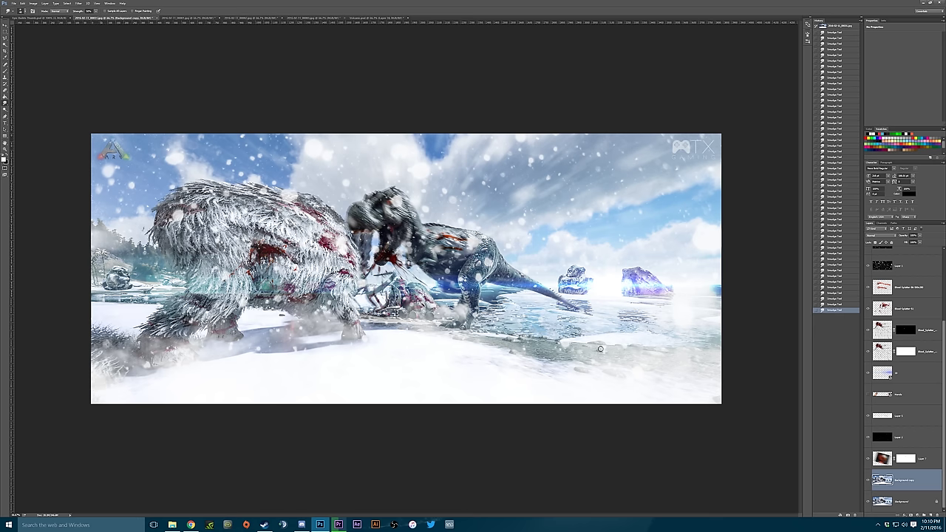
# Add a layer mask to the Screen-blended Layer 2 and pick a brush to paint it.
pyautogui.click(872, 437)
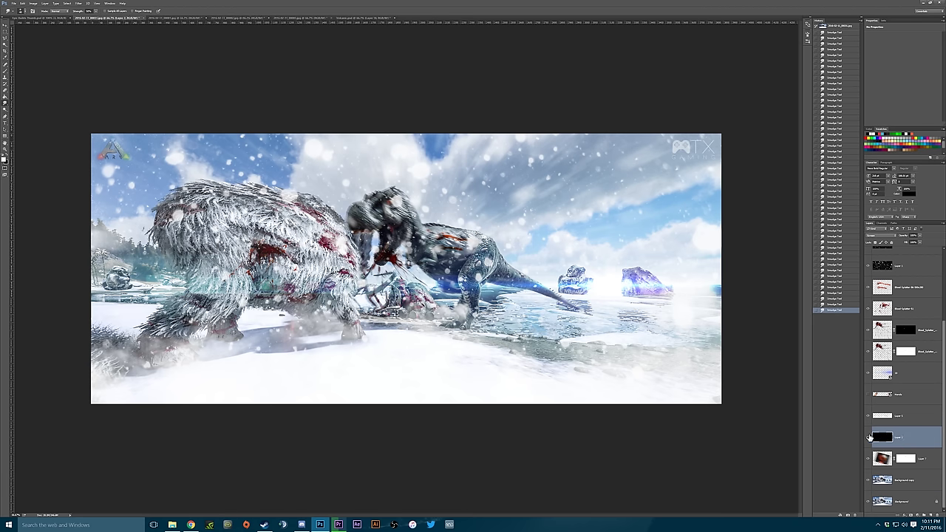
pyautogui.click(907, 515)
pyautogui.press('b')
pyautogui.click(32, 11)
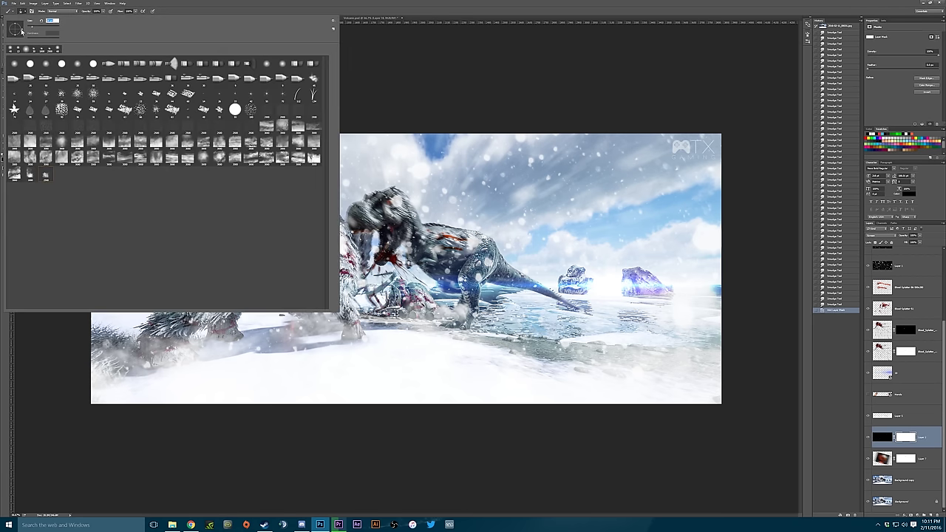
pyautogui.press('Escape')
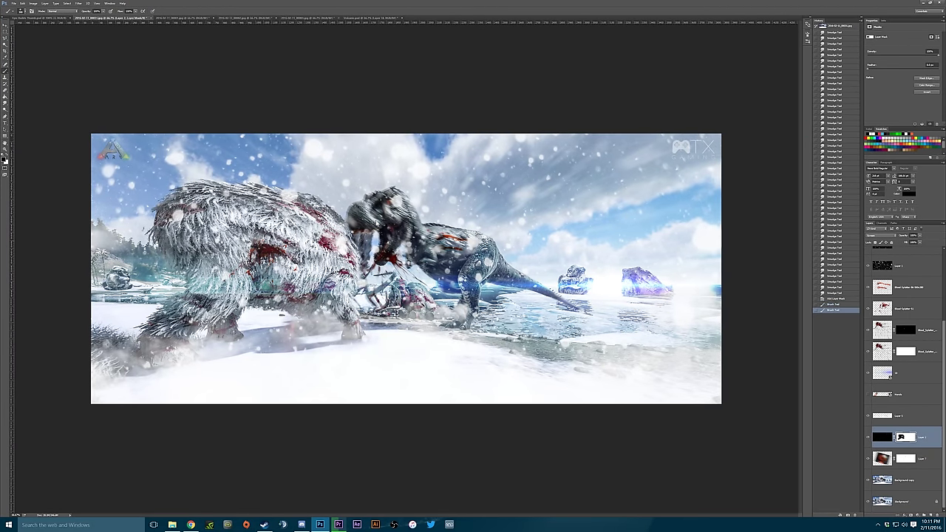
pyautogui.click(22, 13)
pyautogui.press('Escape')
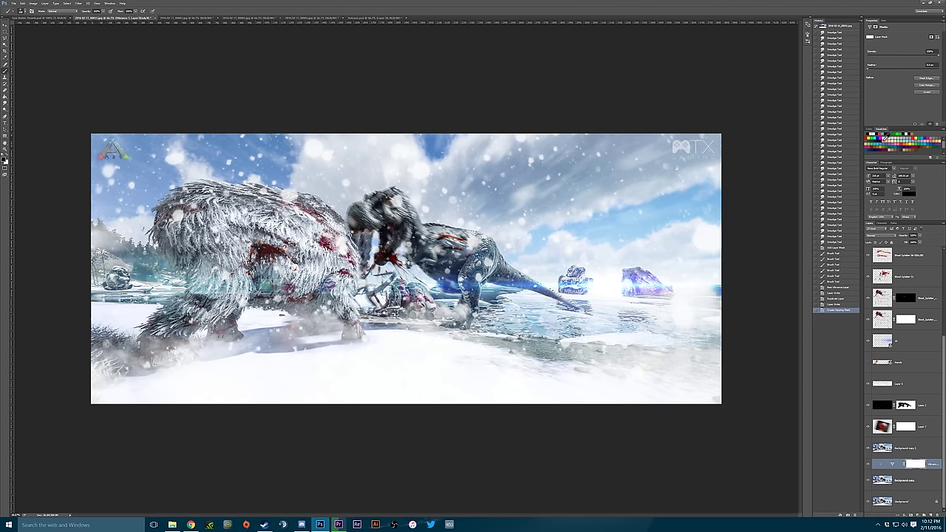
# Discard the Vibrance layer, then try a clipped Color Balance adjustment and delete it.
pyautogui.click(890, 40)
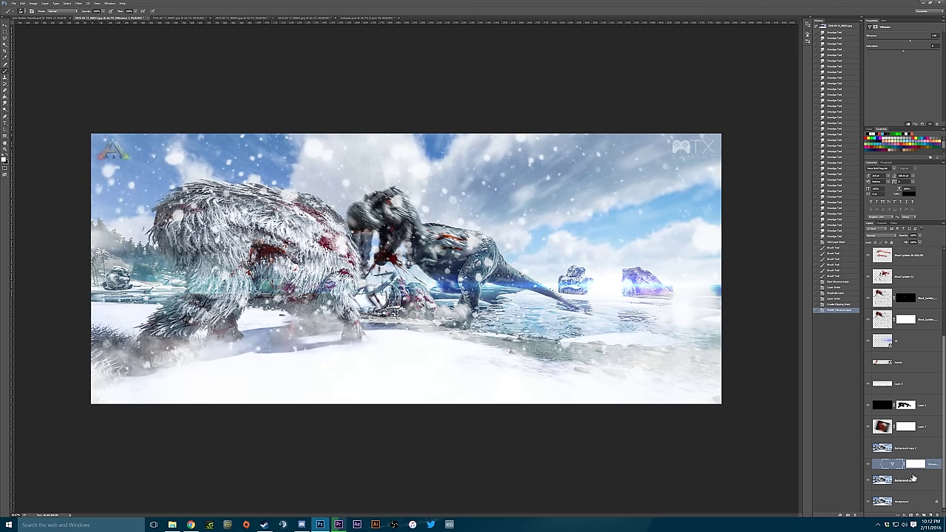
pyautogui.press('Delete')
pyautogui.click(919, 516)
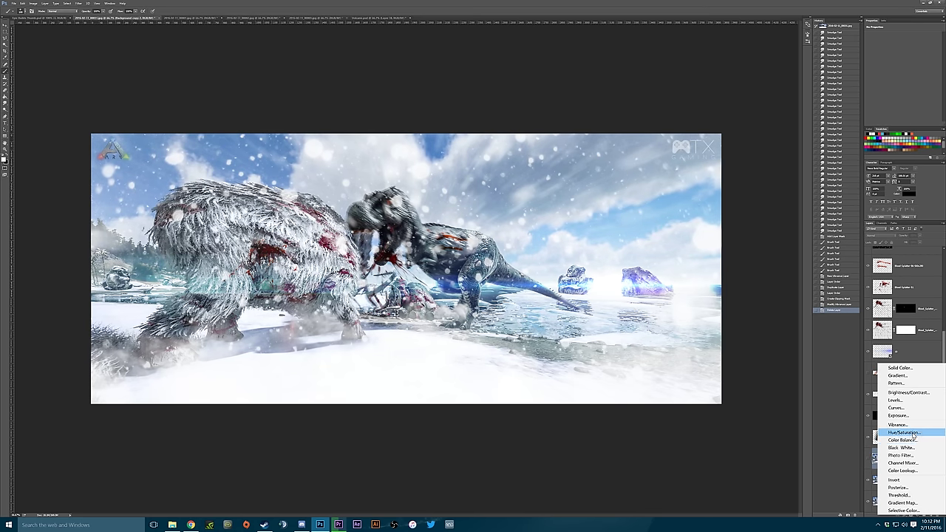
pyautogui.click(909, 435)
pyautogui.hotkey('ctrl', 'alt', 'g')
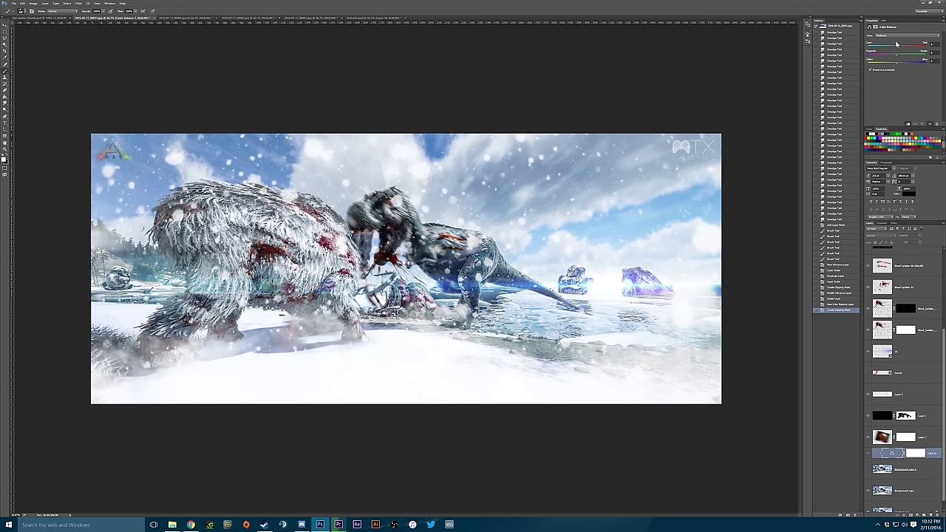
pyautogui.press('Delete')
pyautogui.click(918, 516)
# Try a clipped Channel Mixer with Blue output channel, then delete it.
pyautogui.click(910, 469)
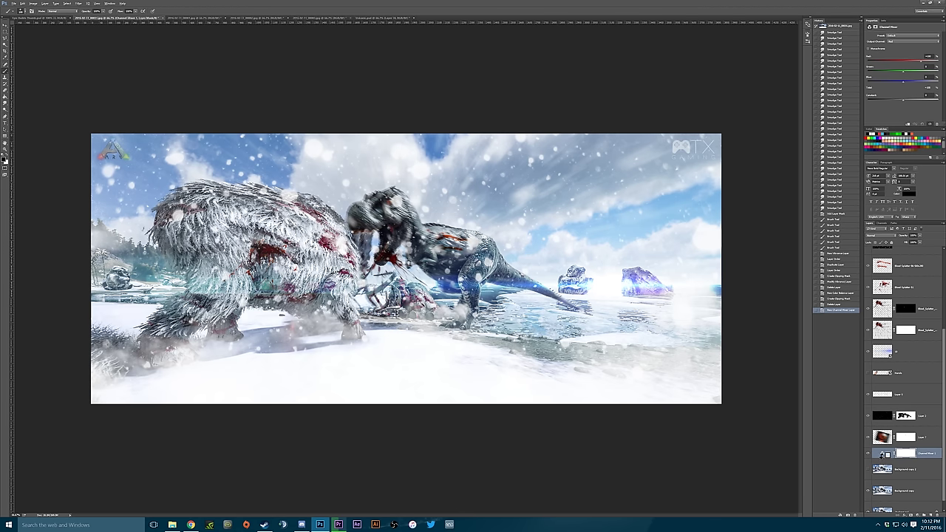
pyautogui.moveTo(882, 452); pyautogui.dragTo(887, 477)
pyautogui.hotkey('ctrl', 'alt', 'g')
pyautogui.click(904, 40)
pyautogui.click(906, 54)
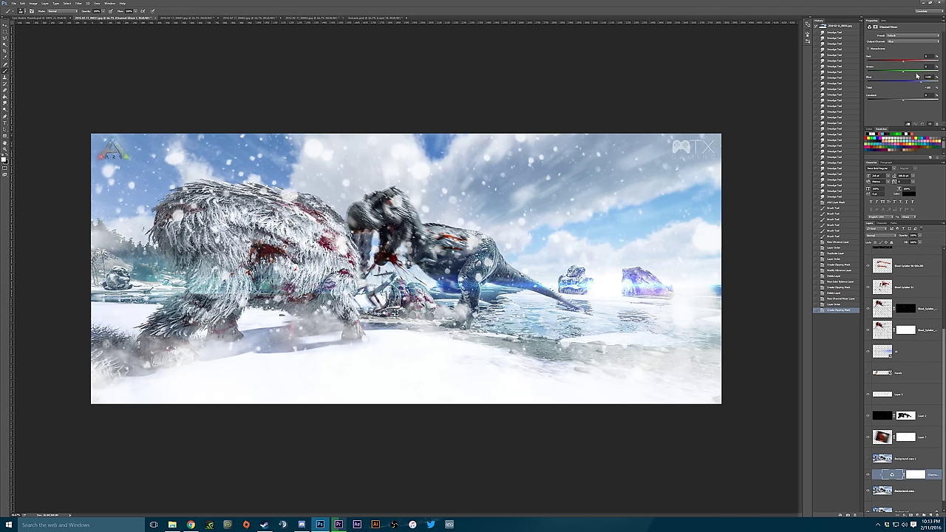
pyautogui.moveTo(917, 84); pyautogui.dragTo(873, 84)
pyautogui.press('Delete')
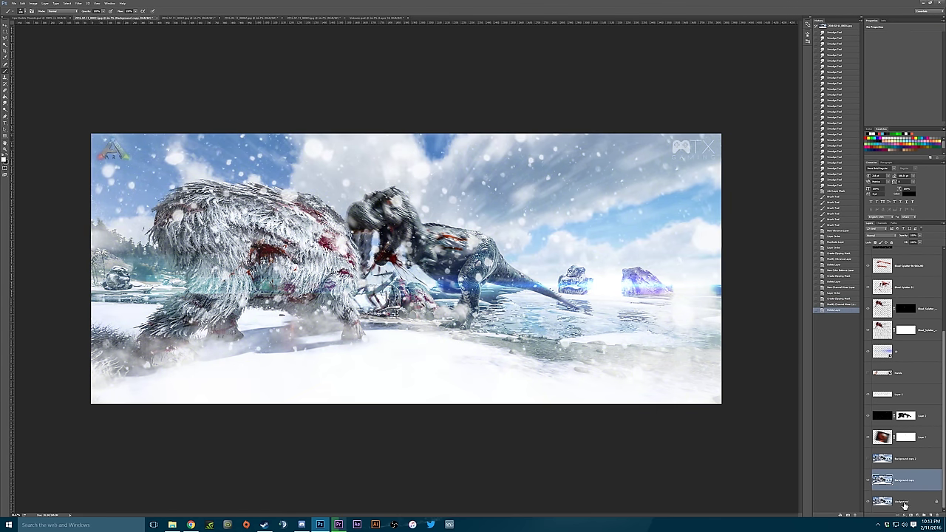
# Add a clipped Vibrance adjustment and give Background copy 2 a layer mask.
pyautogui.click(903, 514)
pyautogui.click(897, 424)
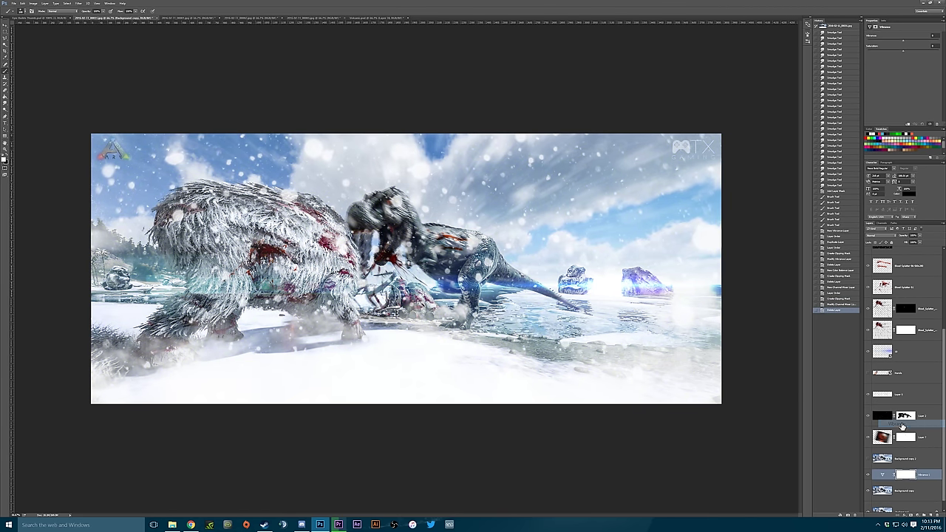
pyautogui.keyDown('alt'); pyautogui.click(881, 481); pyautogui.keyUp('alt')
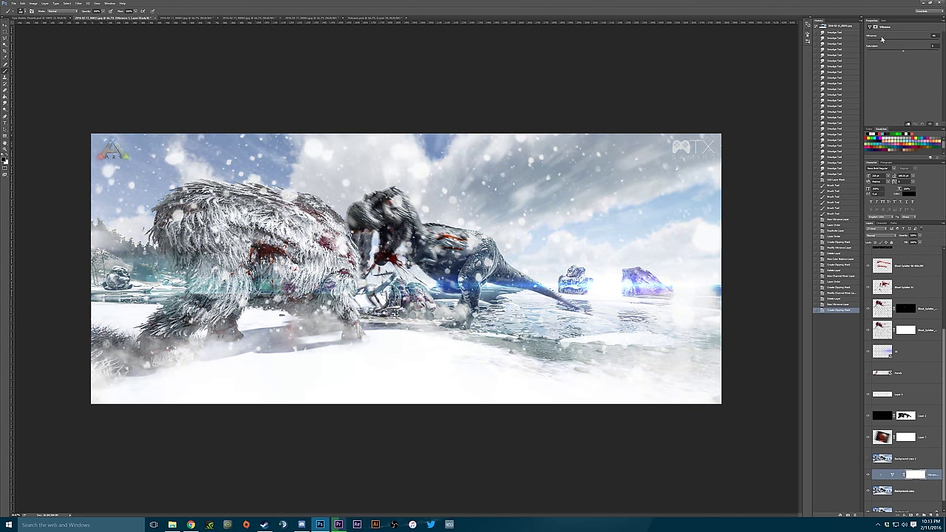
pyautogui.click(881, 459)
pyautogui.click(893, 514)
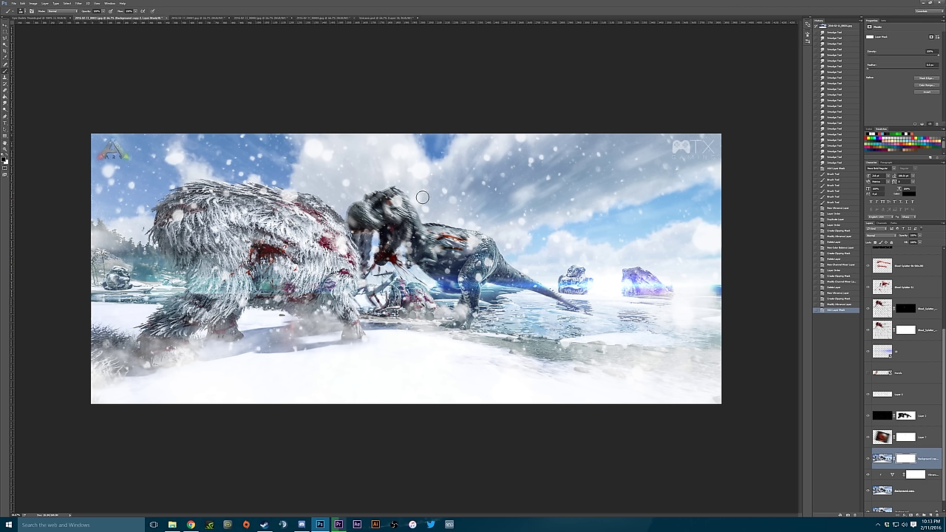
# Paint black on Background copy 2's mask over the sky and the mammoth's back.
pyautogui.moveTo(515, 259); pyautogui.dragTo(403, 179)
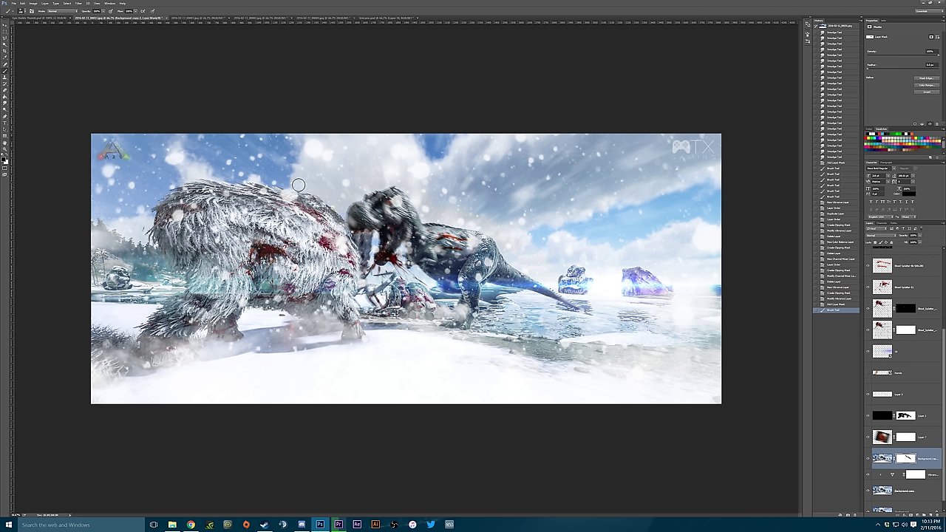
pyautogui.moveTo(298, 184)
pyautogui.mouseDown()
pyautogui.moveTo(157, 198)
pyautogui.moveTo(135, 240)
pyautogui.mouseUp()
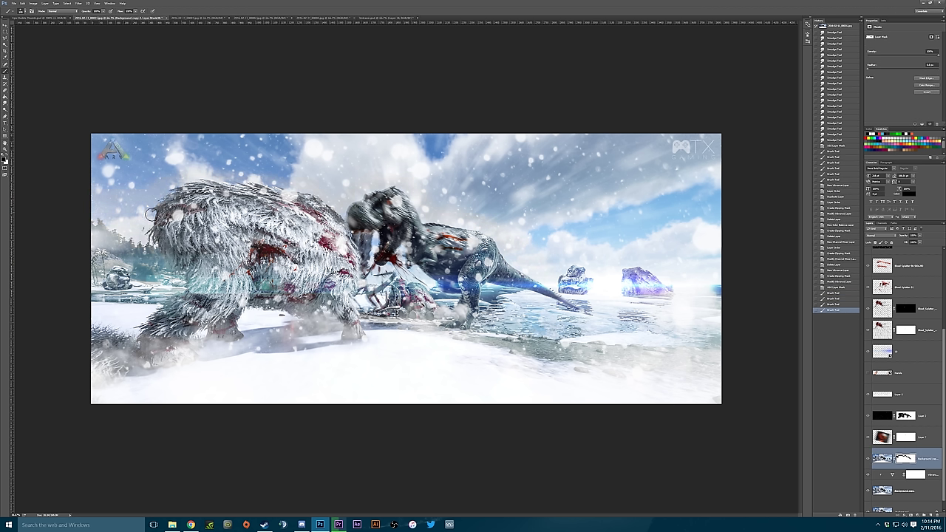
pyautogui.click(21, 11)
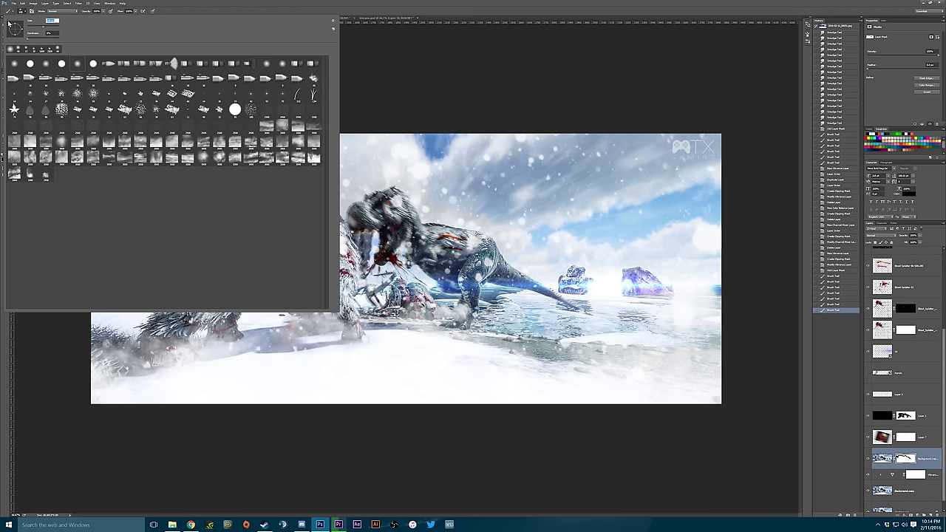
pyautogui.press('Return')
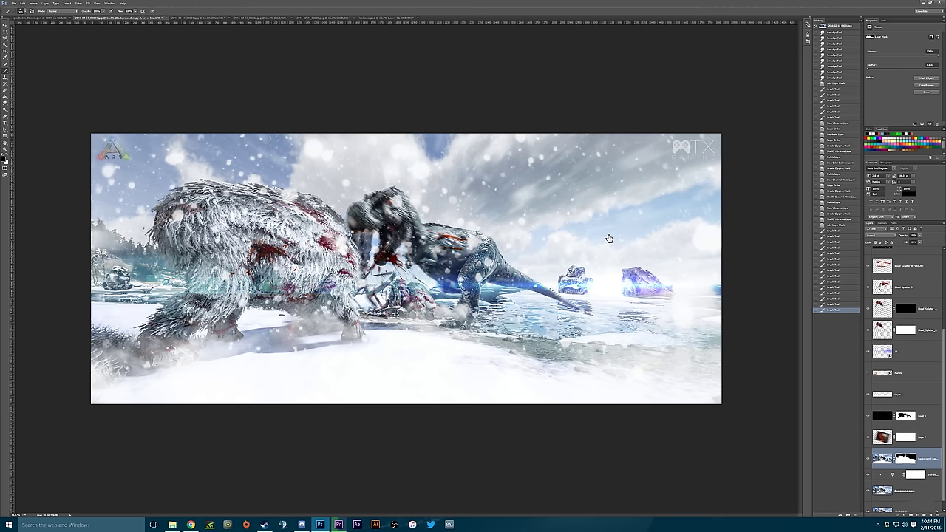
pyautogui.press('m')
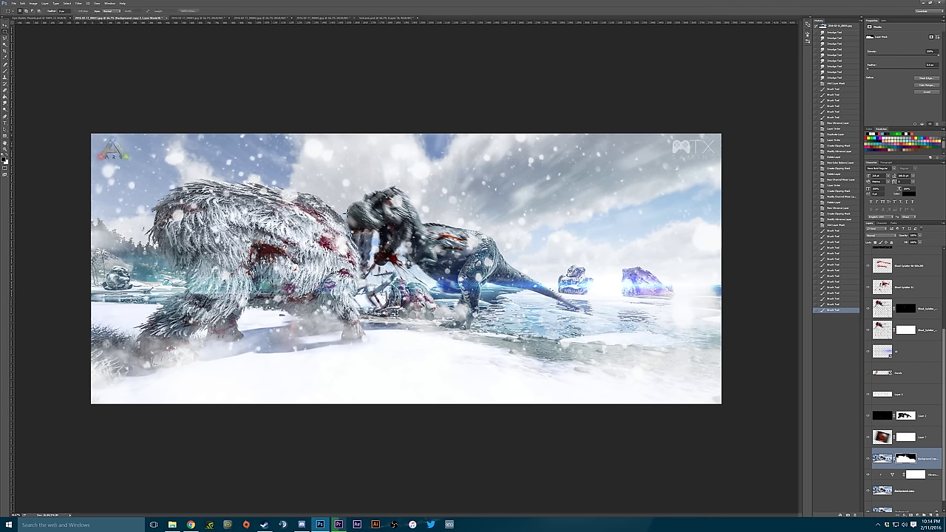